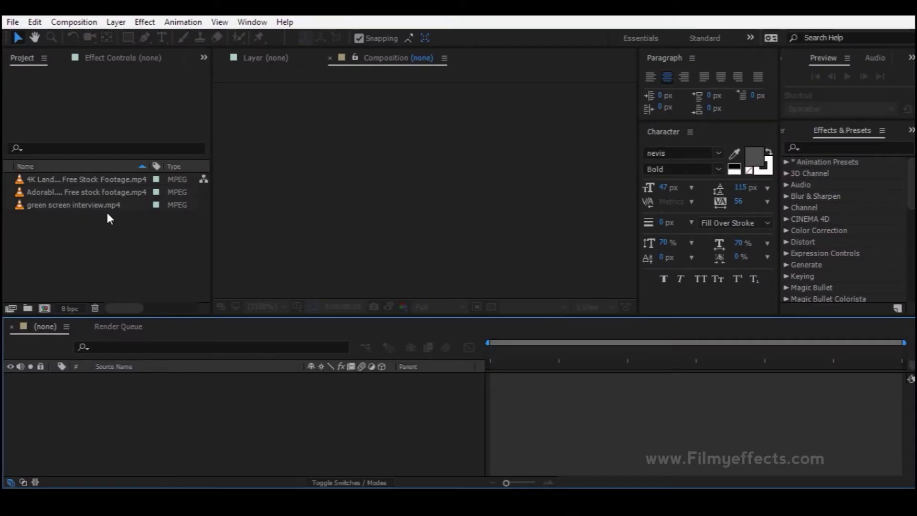
click(84, 259)
click(158, 406)
drag(81, 242, 86, 176)
click(91, 246)
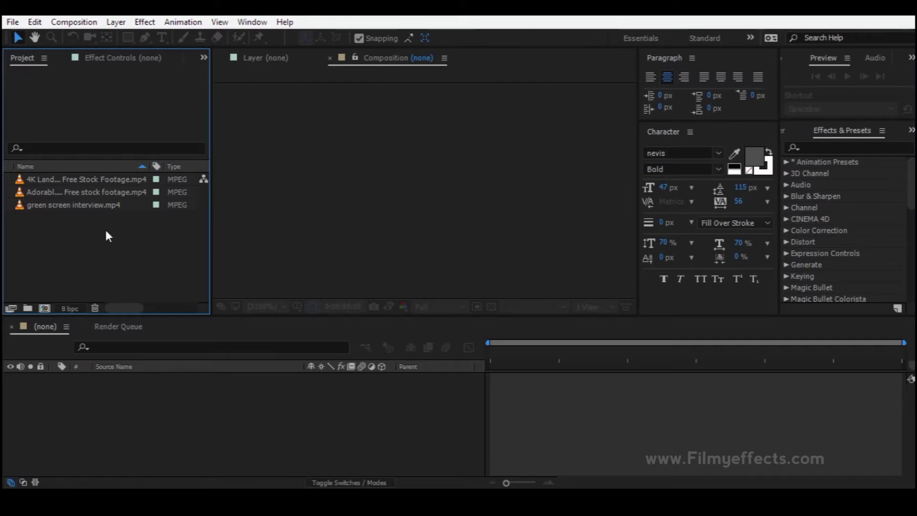
right_click(129, 254)
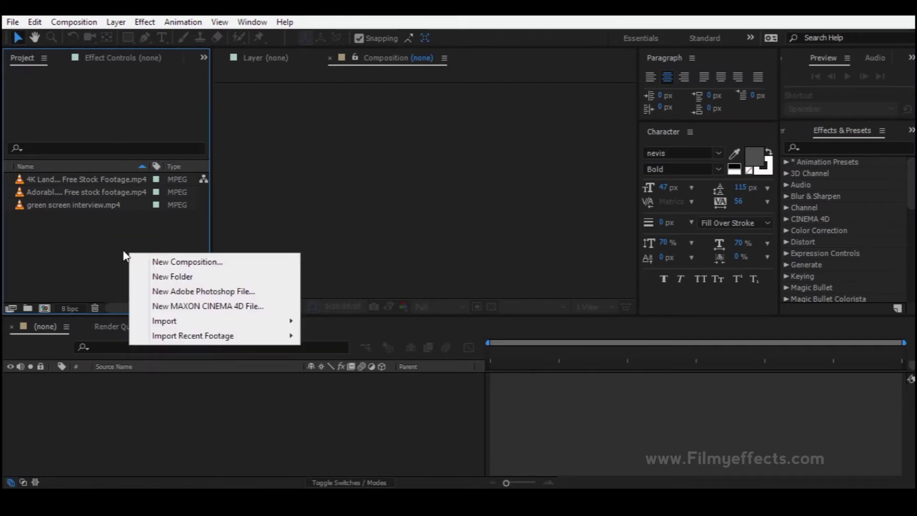
mouse_move(182, 322)
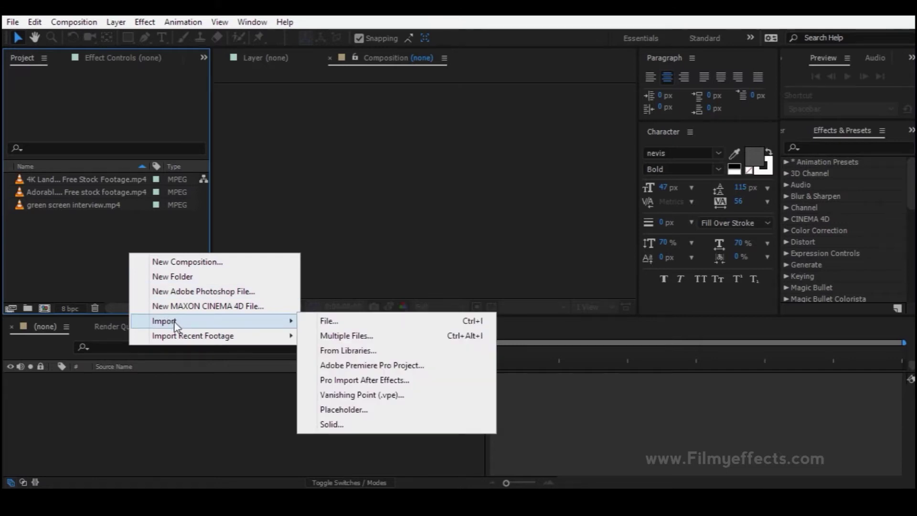
click(345, 321)
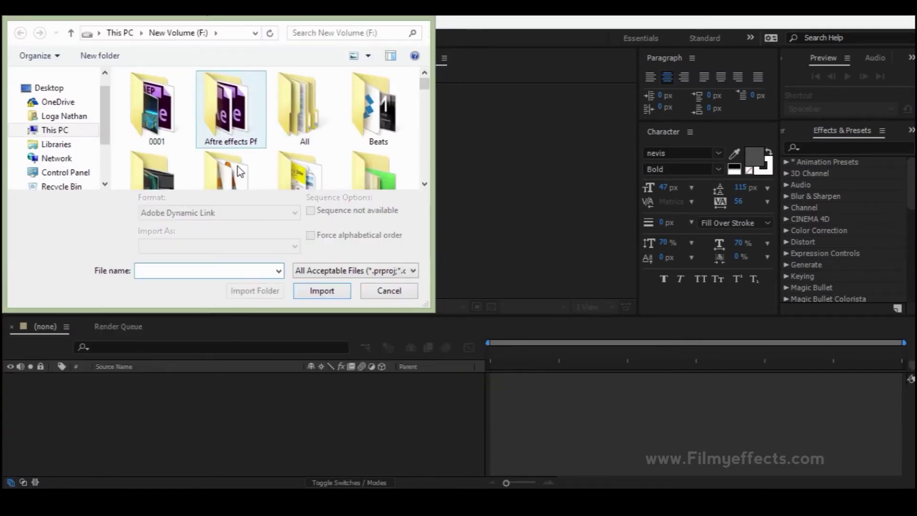
click(378, 295)
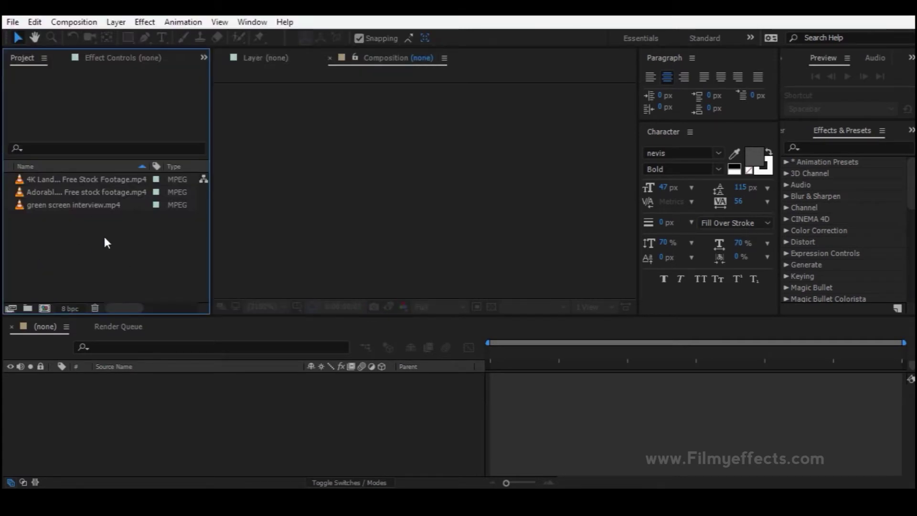
Examine the previews and properties of the green screen interview, Adorable and 4K landscape stock clips in the project.
drag(90, 228, 97, 174)
click(80, 243)
click(90, 205)
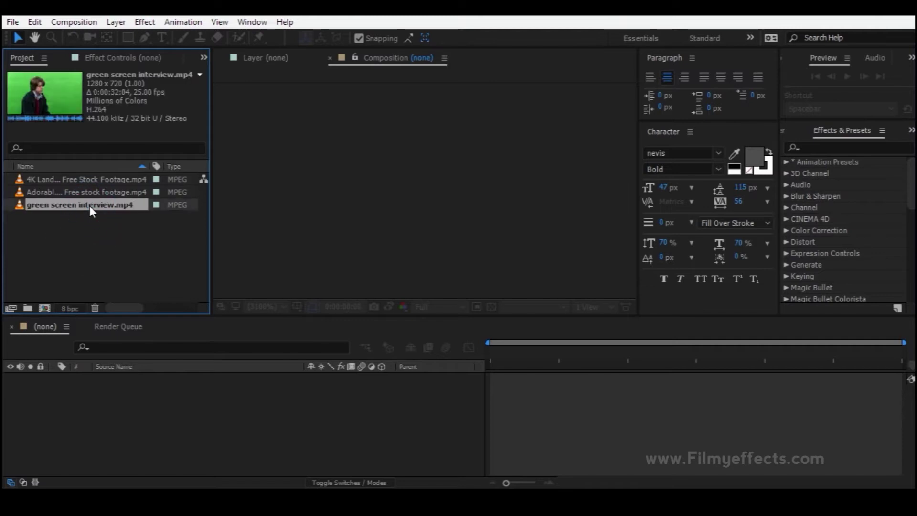
click(88, 224)
click(67, 207)
click(57, 219)
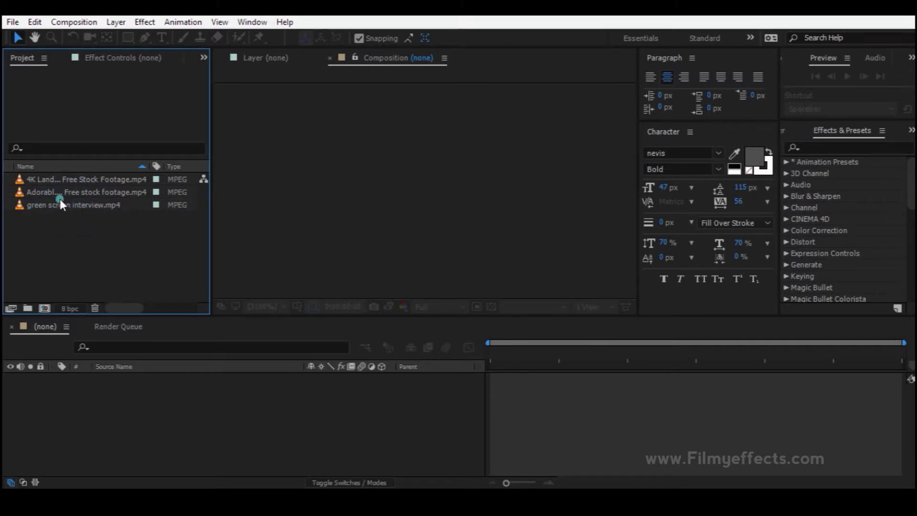
click(59, 199)
click(68, 195)
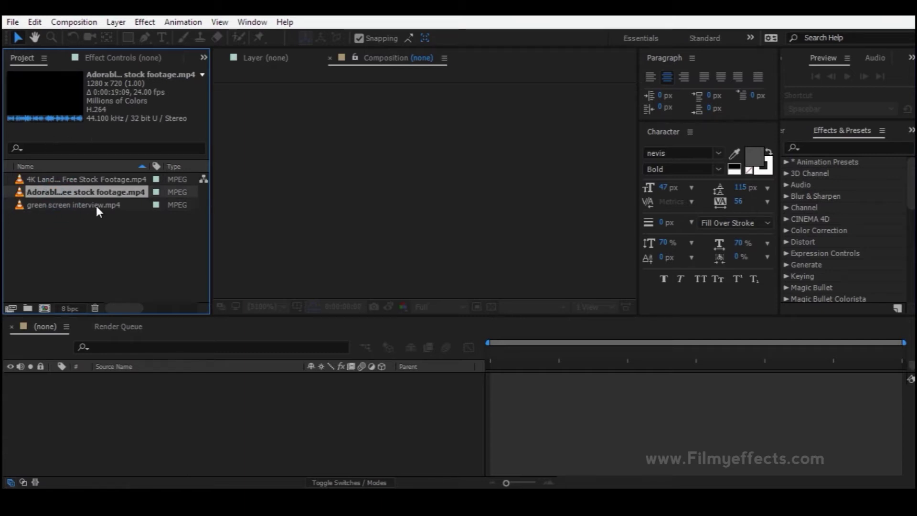
click(79, 182)
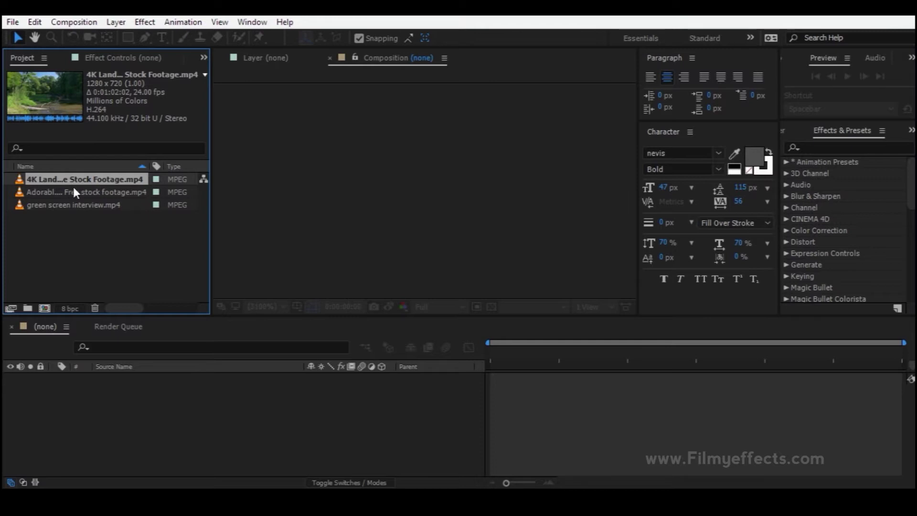
click(74, 246)
key(ctrl+a)
click(79, 235)
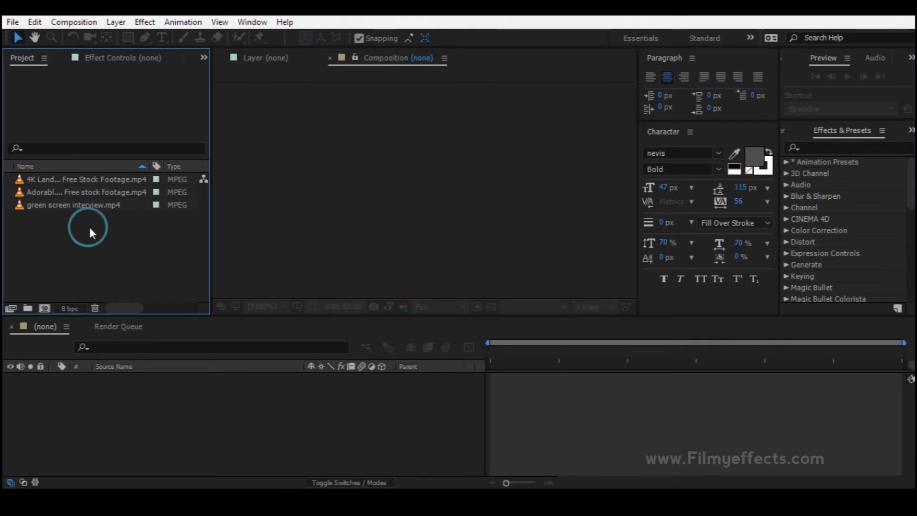
Create a new composition from the green screen interview.mp4 footage.
click(83, 202)
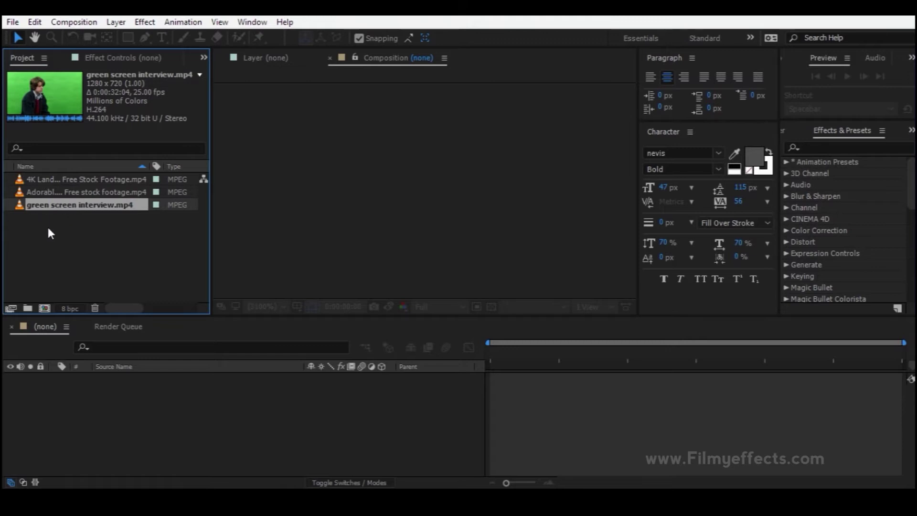
click(66, 203)
drag(45, 205, 140, 391)
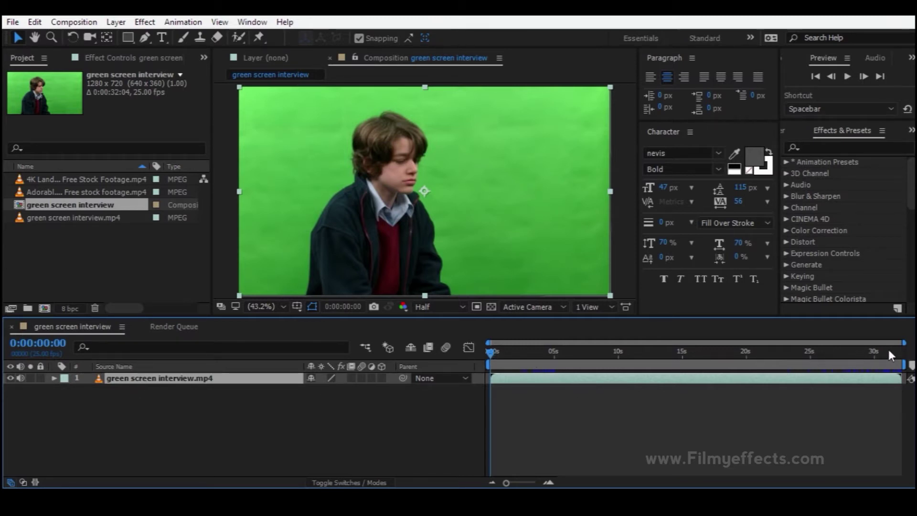
Review the settings of the green screen interview composition without changing them.
click(66, 253)
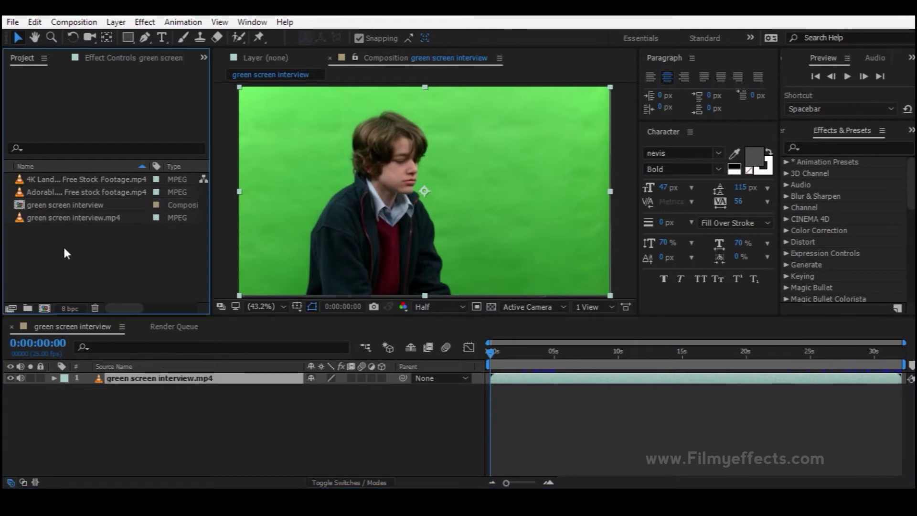
click(50, 204)
right_click(55, 205)
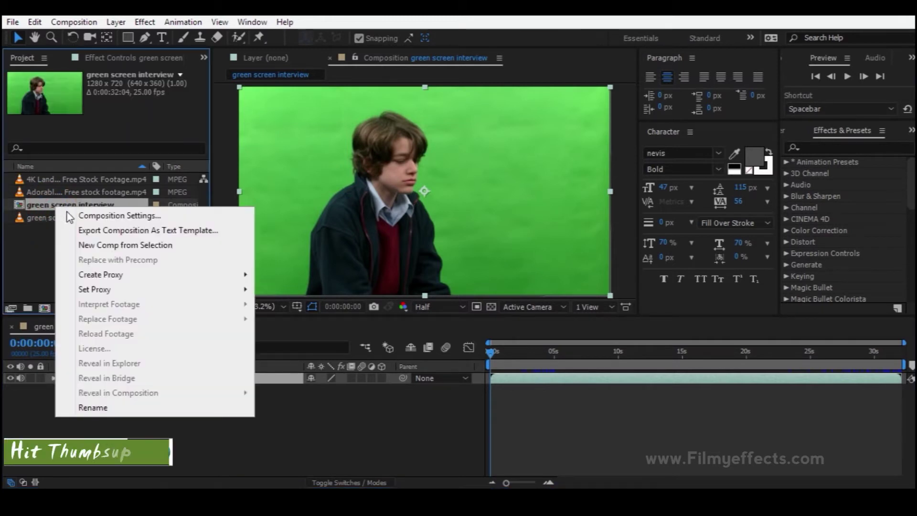
click(71, 213)
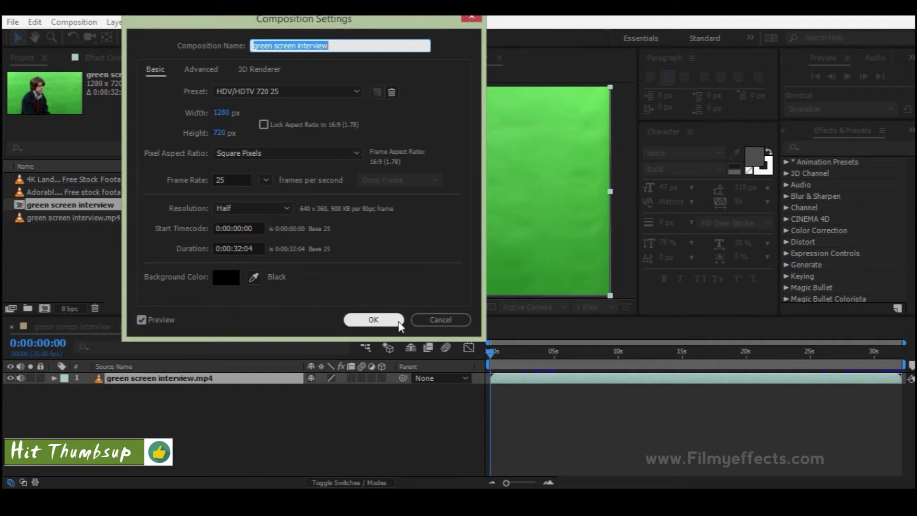
click(428, 320)
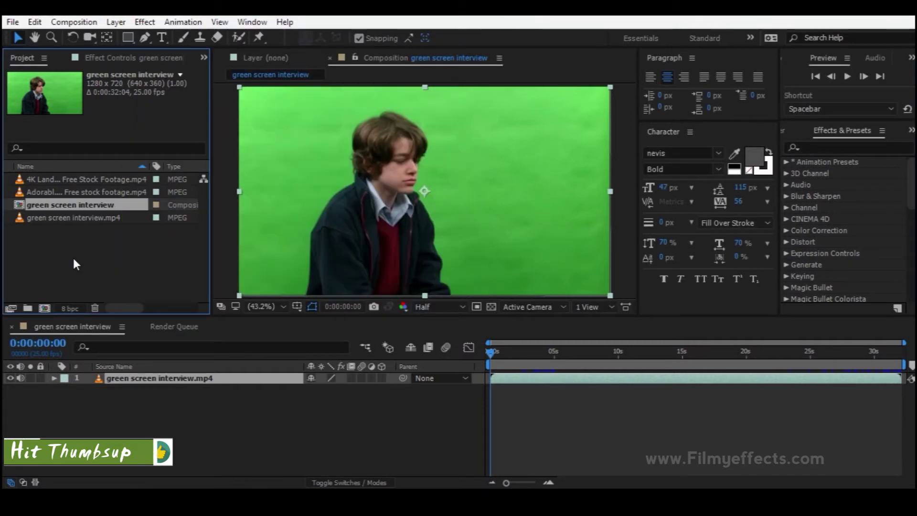
End the work area at 0:00:05:01 and trim the green screen interview composition to it.
drag(494, 352, 558, 356)
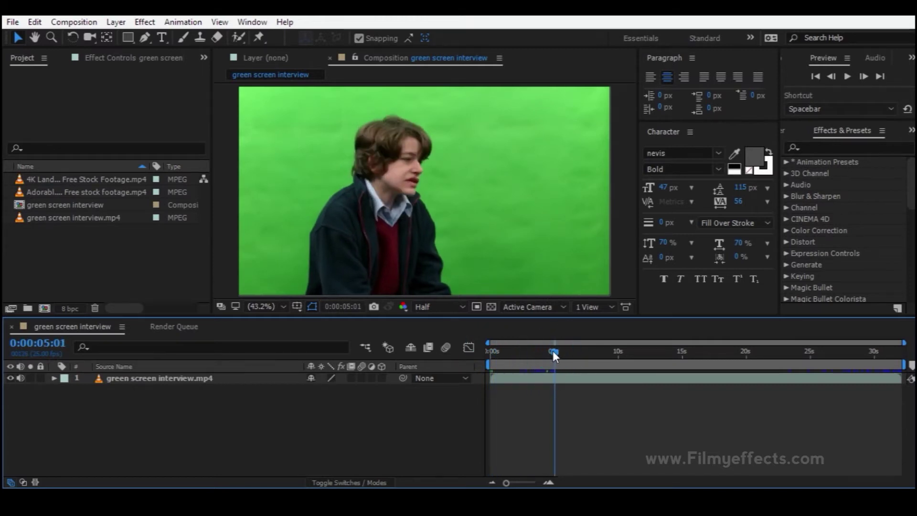
click(904, 364)
drag(904, 364, 555, 354)
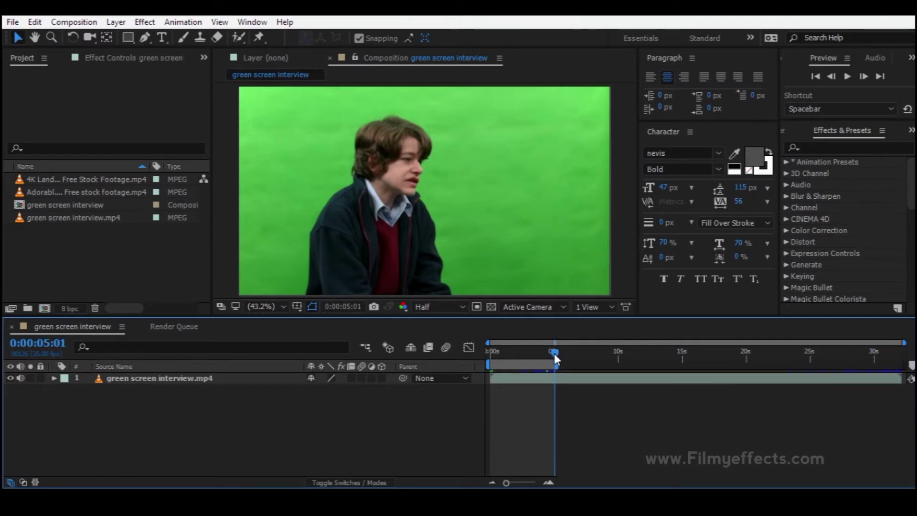
right_click(531, 364)
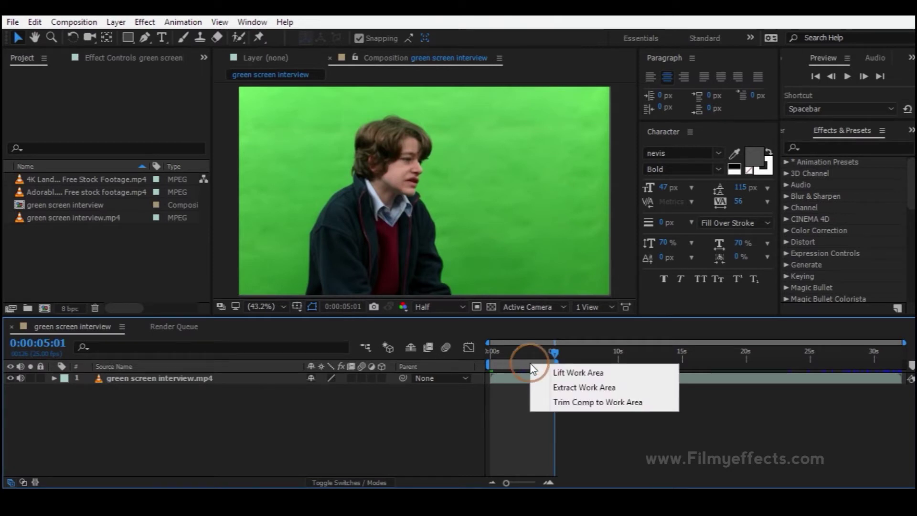
click(549, 402)
Scrub through the trimmed composition to review the clip, stopping at 0:00:03:17.
click(860, 352)
click(549, 352)
click(858, 354)
click(488, 352)
click(517, 356)
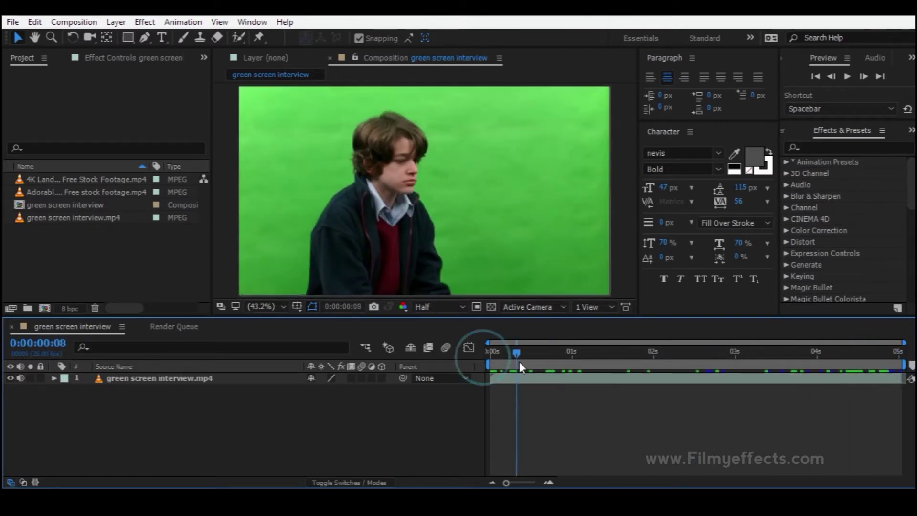
click(187, 380)
click(518, 352)
drag(529, 354, 793, 370)
click(176, 410)
Find the Keylight (1.2) effect and apply it to the green screen interview.mp4 layer.
click(191, 378)
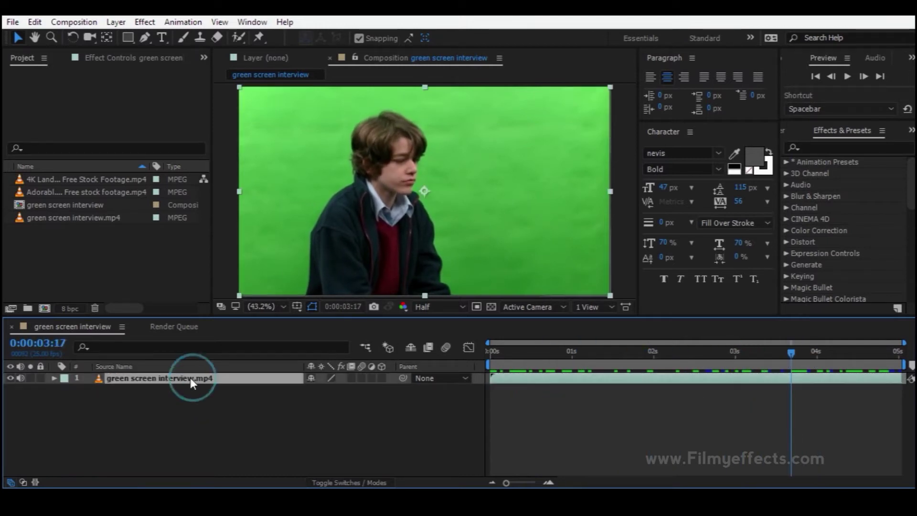
click(852, 148)
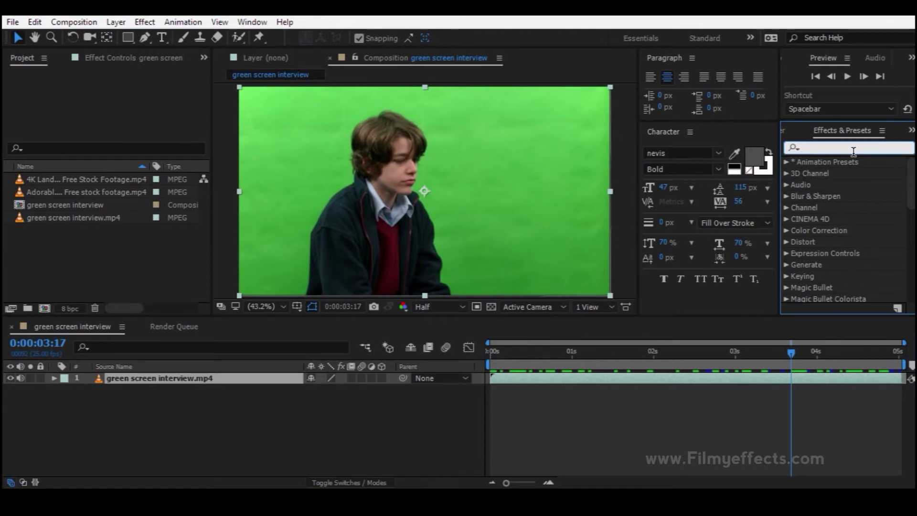
text(Keyl)
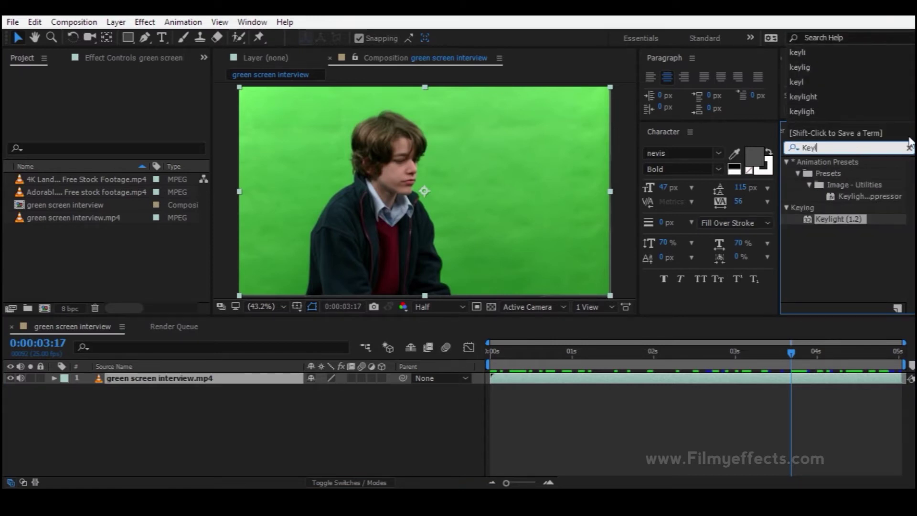
click(843, 225)
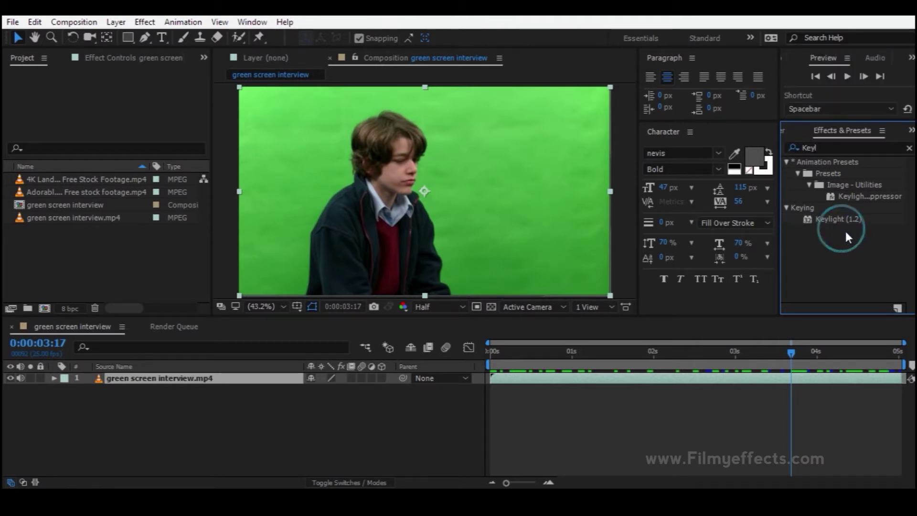
click(840, 220)
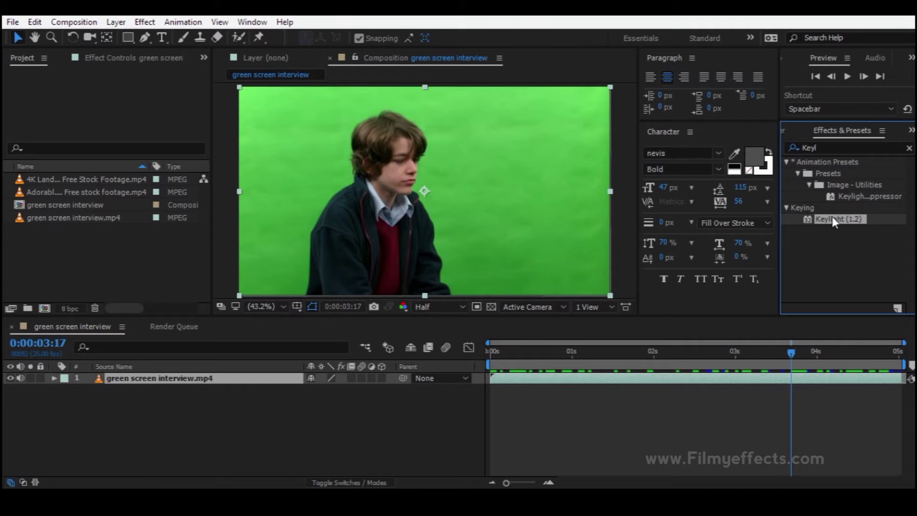
drag(836, 219, 141, 380)
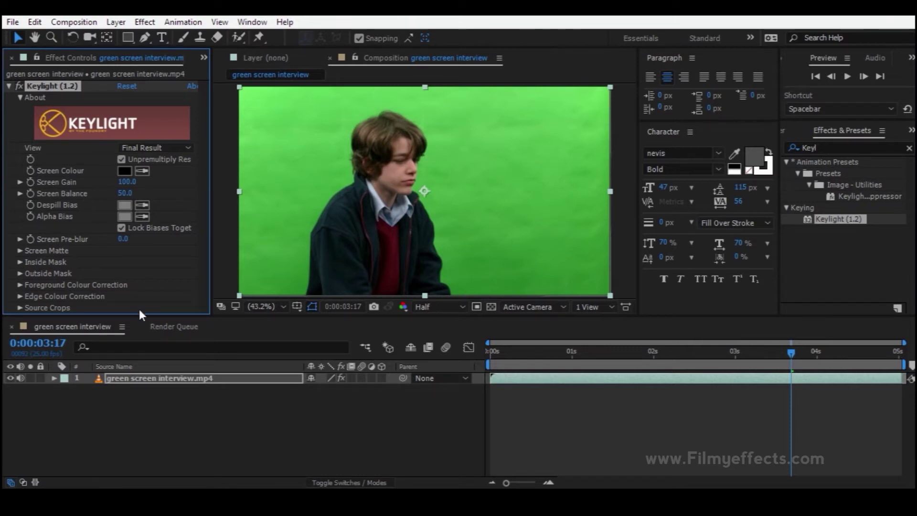
Enlarge the effect settings area and sample the green backdrop beside the boy as Keylight's Screen Colour.
drag(140, 313, 143, 341)
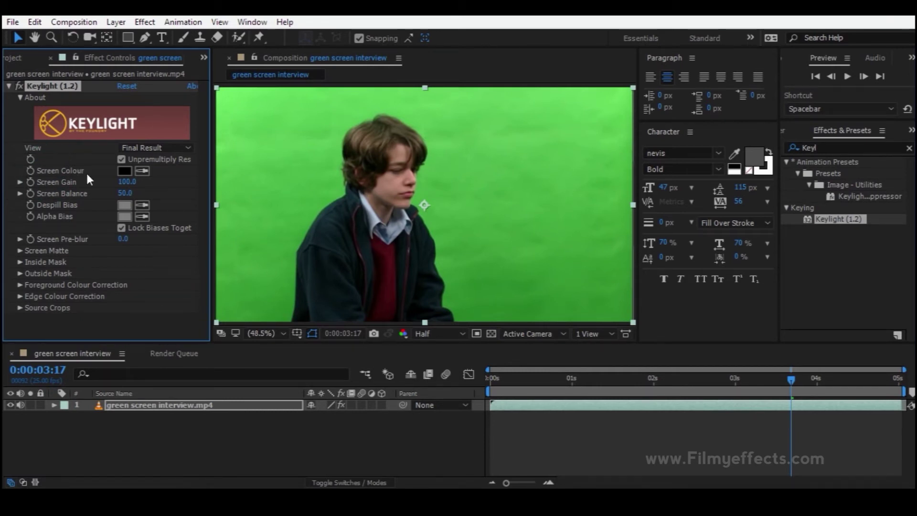
click(145, 170)
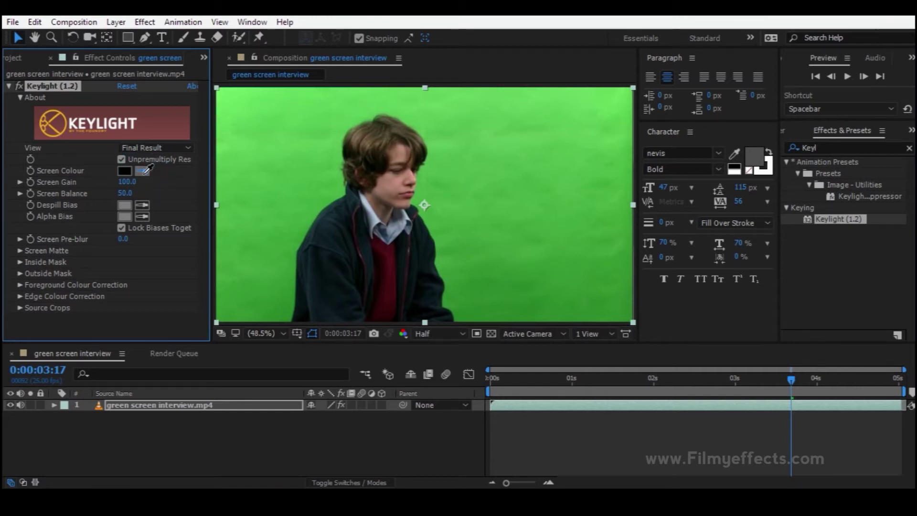
click(260, 176)
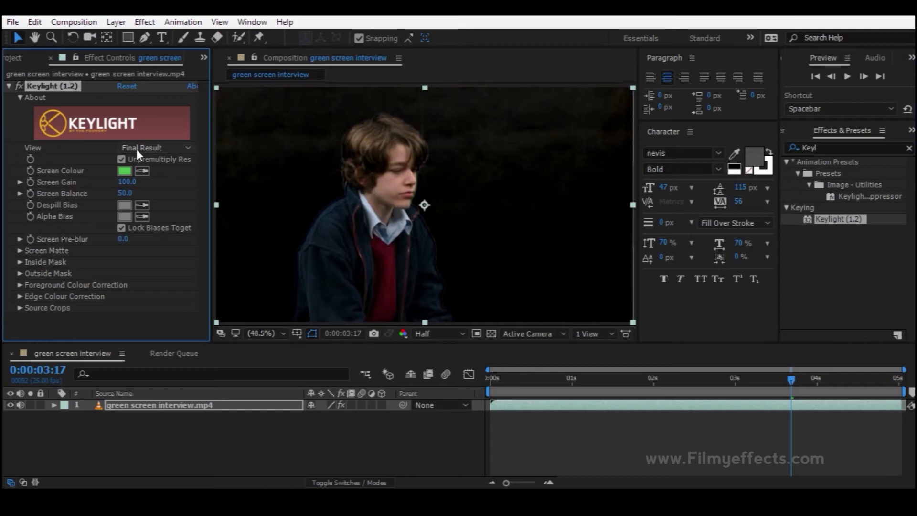
Switch Keylight's view to Screen Matte and set Clip Black to 17 and Clip White to 64.
click(160, 147)
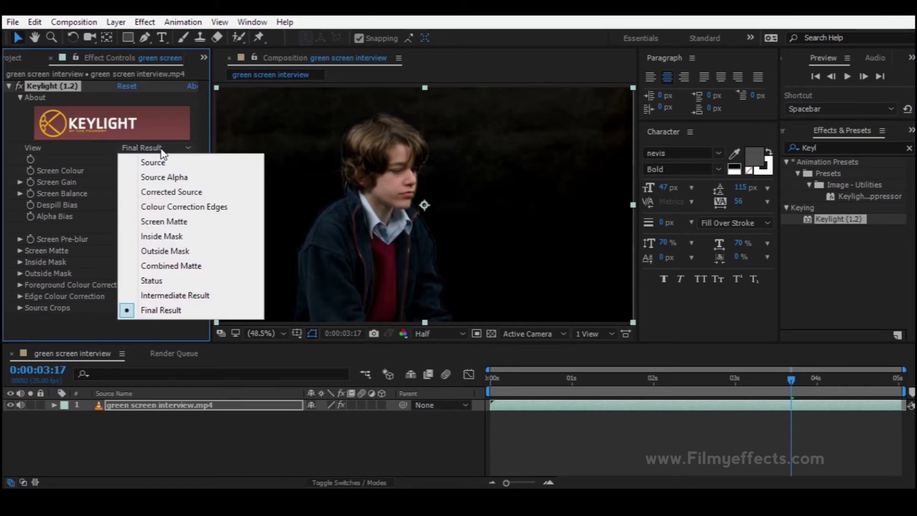
click(167, 222)
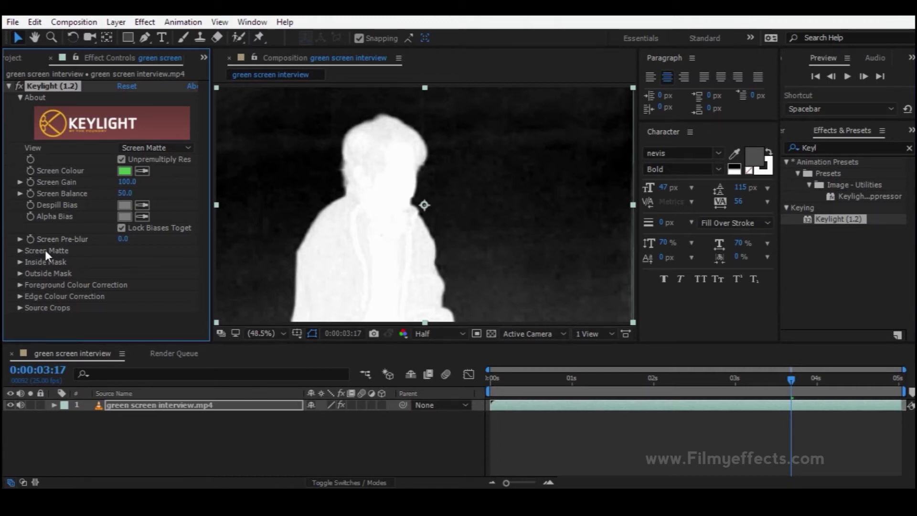
click(20, 251)
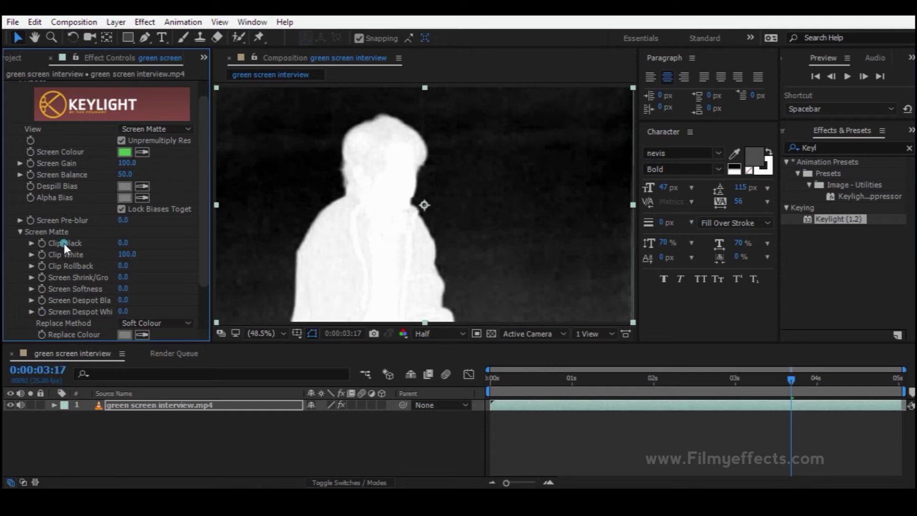
drag(123, 241, 238, 280)
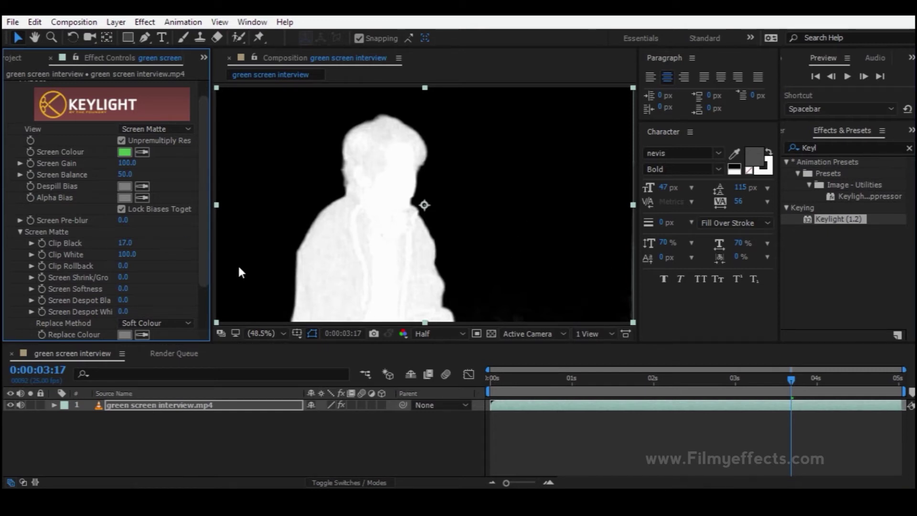
drag(125, 259, 104, 258)
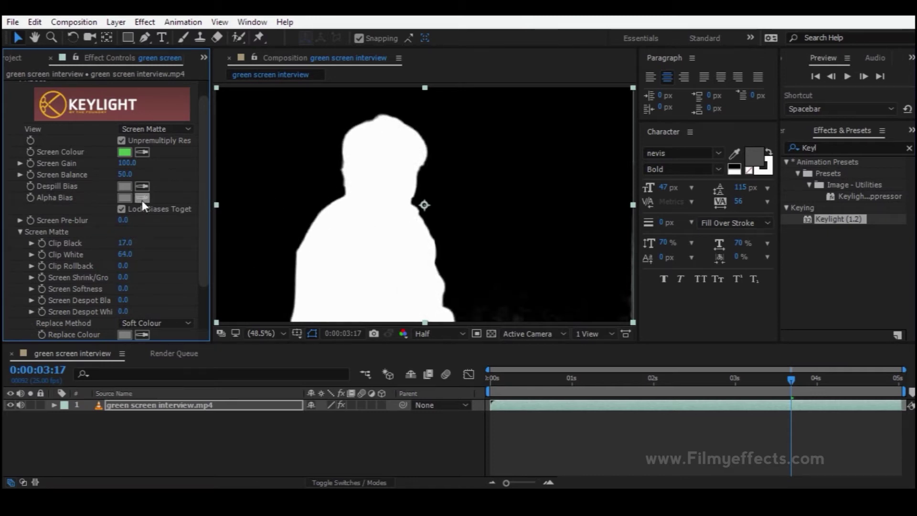
Switch Keylight's view to Final Result, fit the composition in the viewer and deselect the interview layer.
click(153, 129)
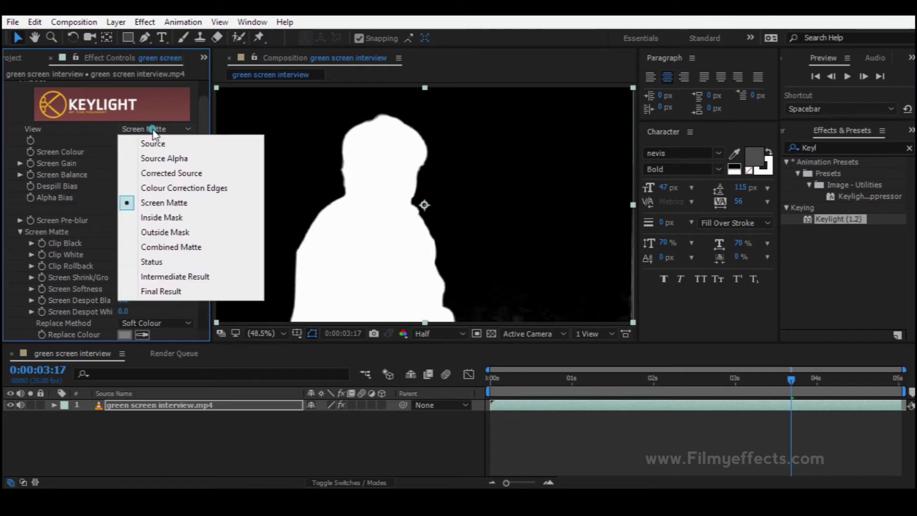
click(168, 291)
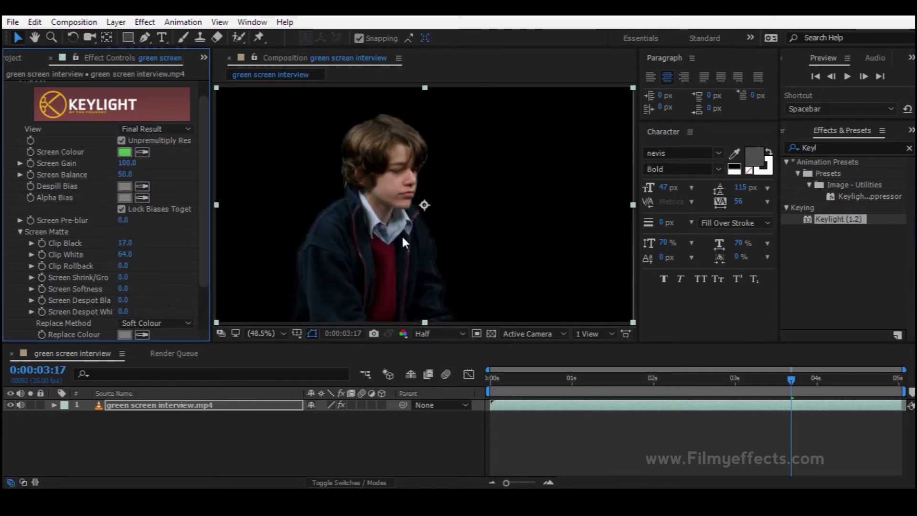
click(273, 335)
click(276, 93)
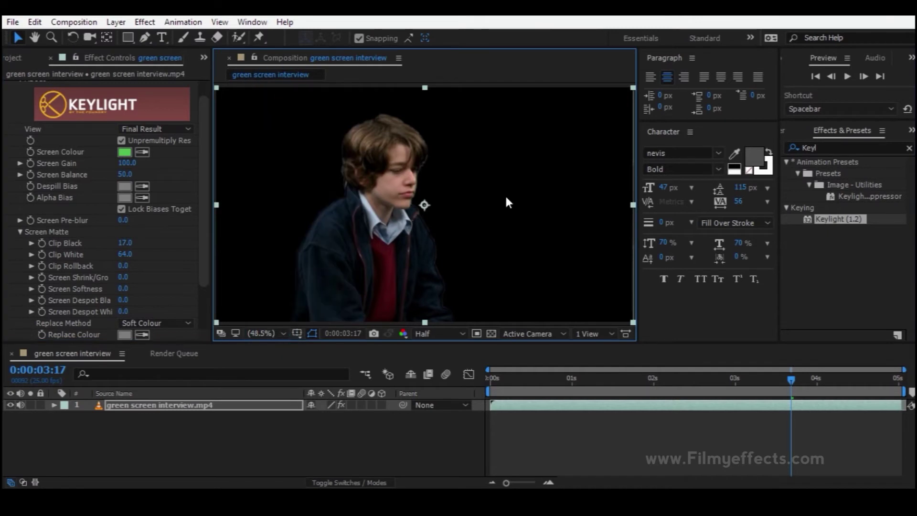
click(191, 427)
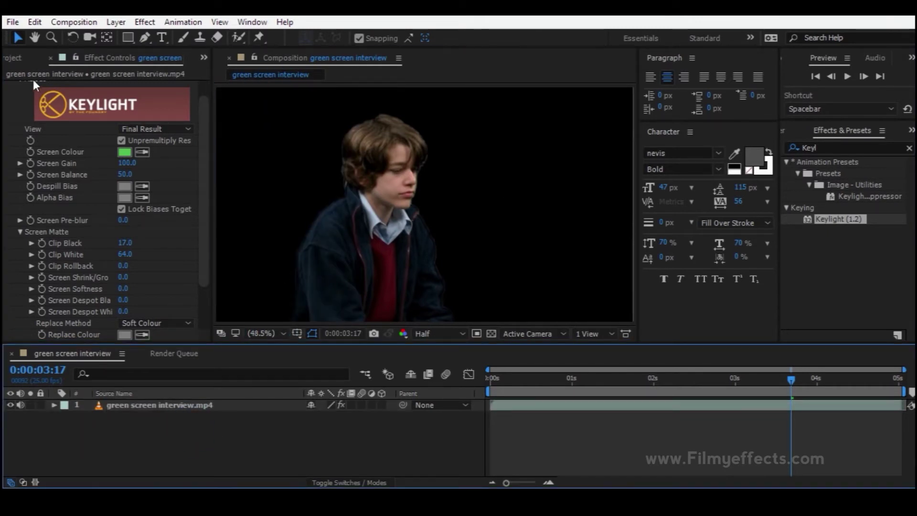
Place the 4K Landscape footage below the green screen interview.mp4 layer and scrub the composite to 0:00:04:06.
click(20, 57)
click(39, 238)
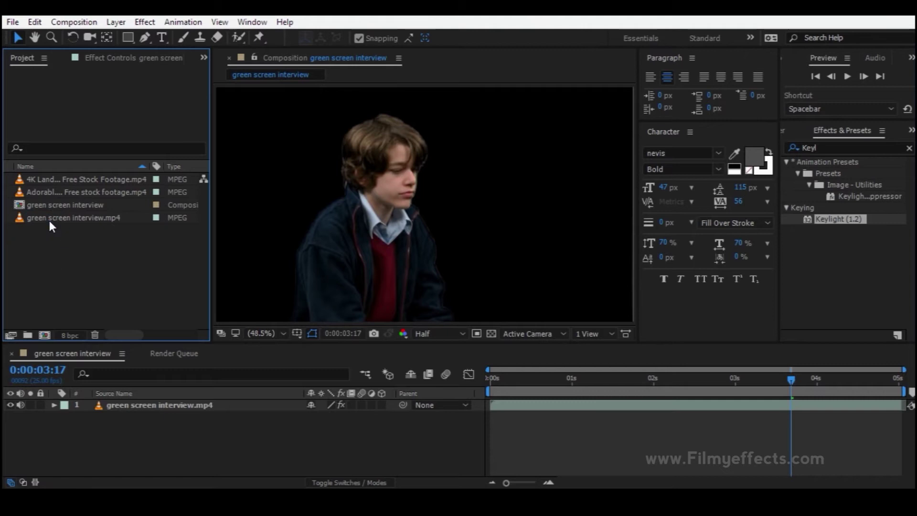
click(67, 178)
drag(52, 180, 107, 420)
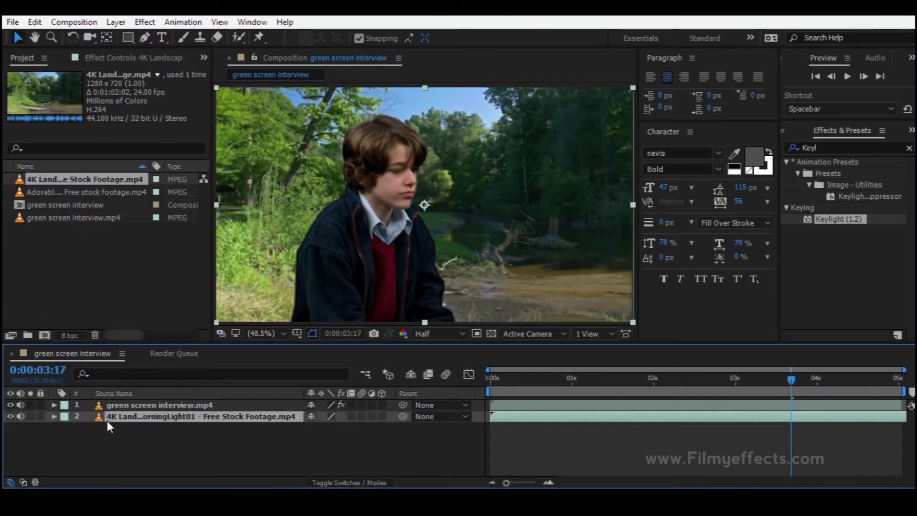
drag(539, 380, 836, 380)
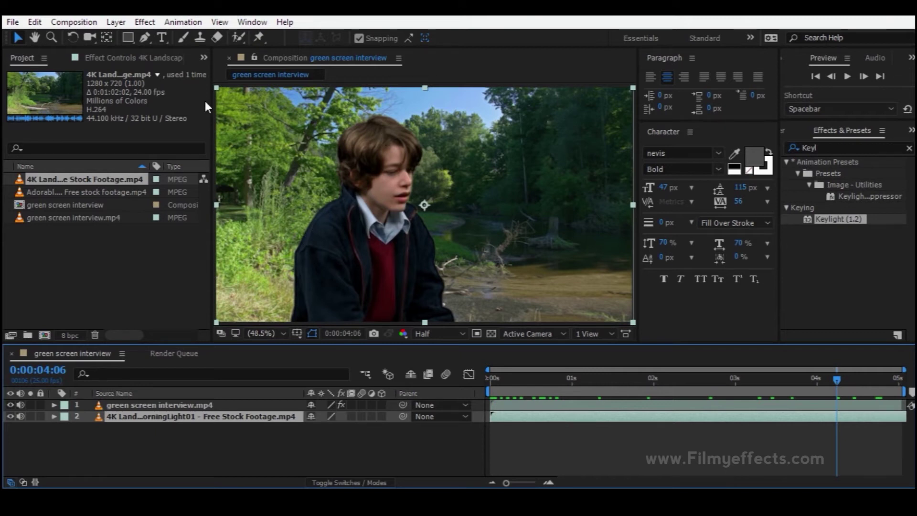
Set Keylight's Screen Softness to 5 on the green screen interview.mp4 layer.
click(117, 57)
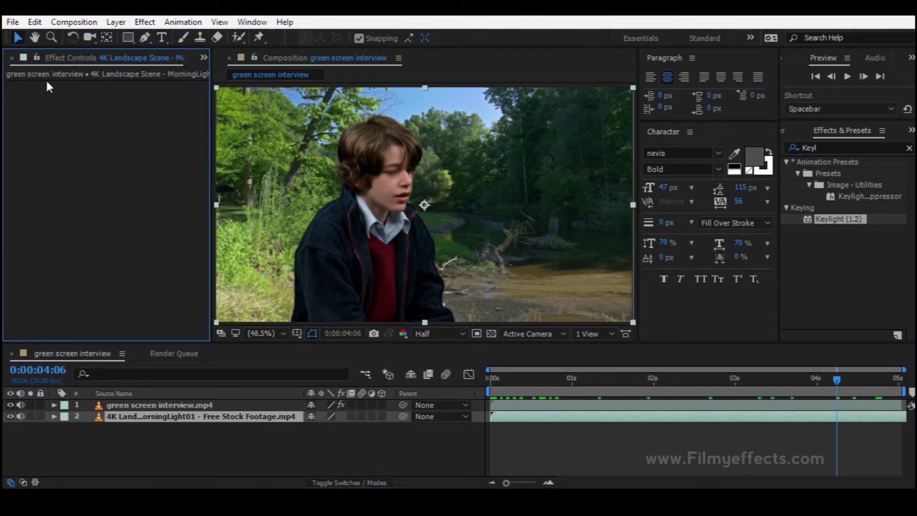
click(164, 440)
click(160, 405)
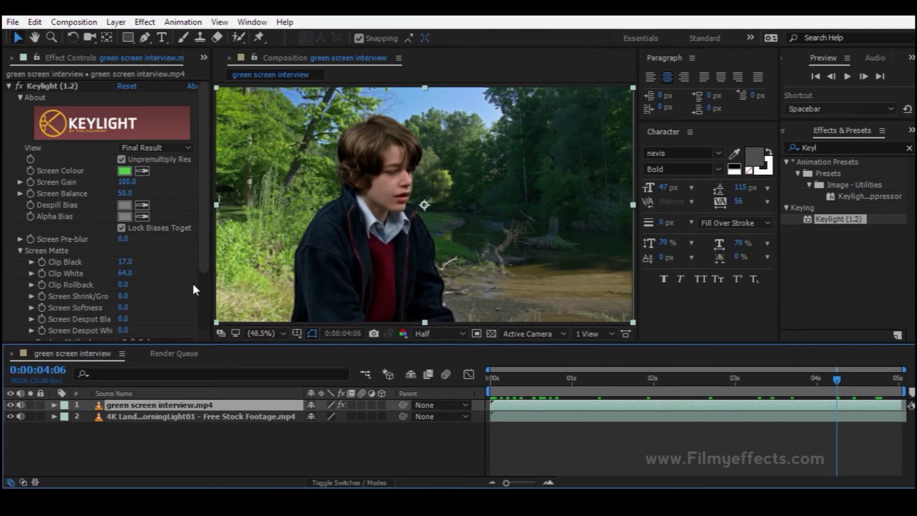
drag(202, 238, 203, 281)
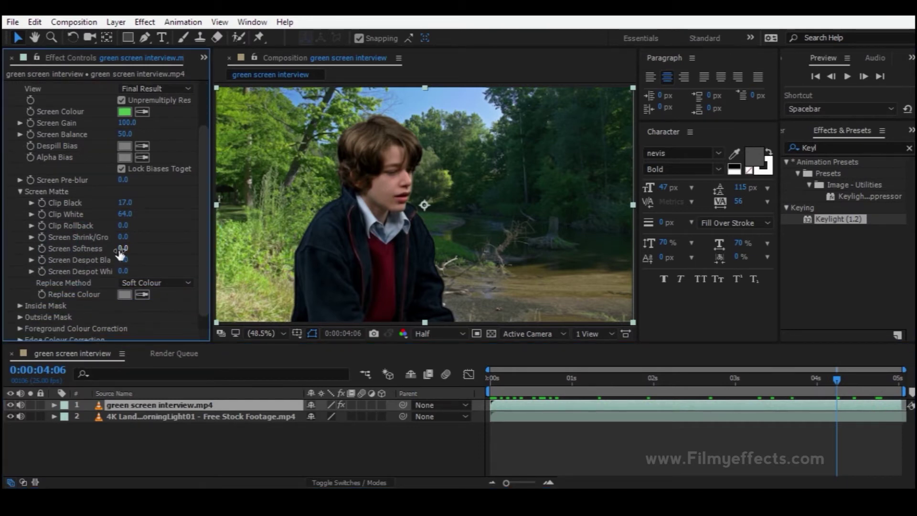
text(5)
key(Return)
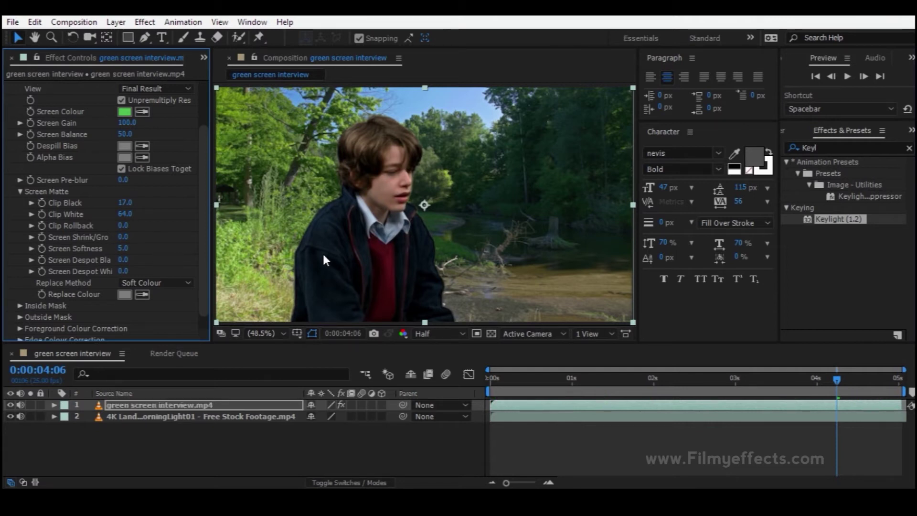
Collapse the Screen Matte settings and scrub through the composite to check the key, stopping at 0:00:03:11.
key(slash)
key(comma)
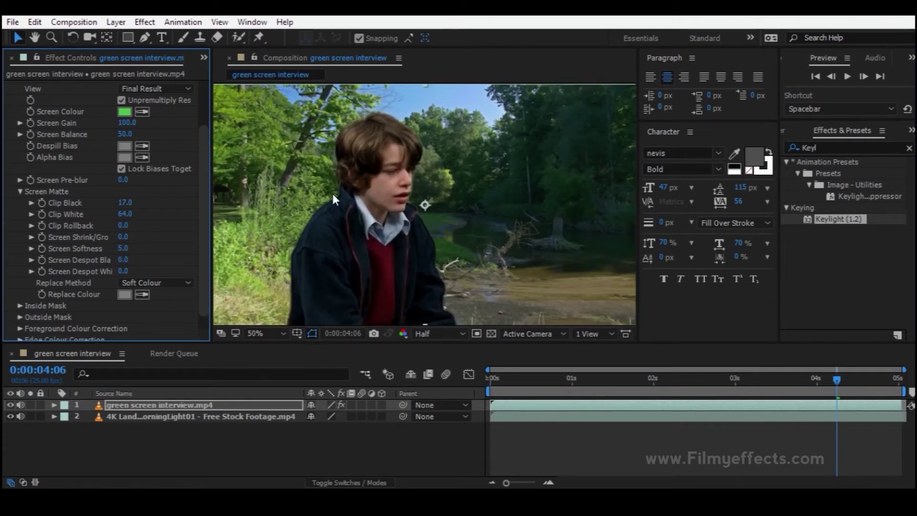
click(19, 192)
click(382, 446)
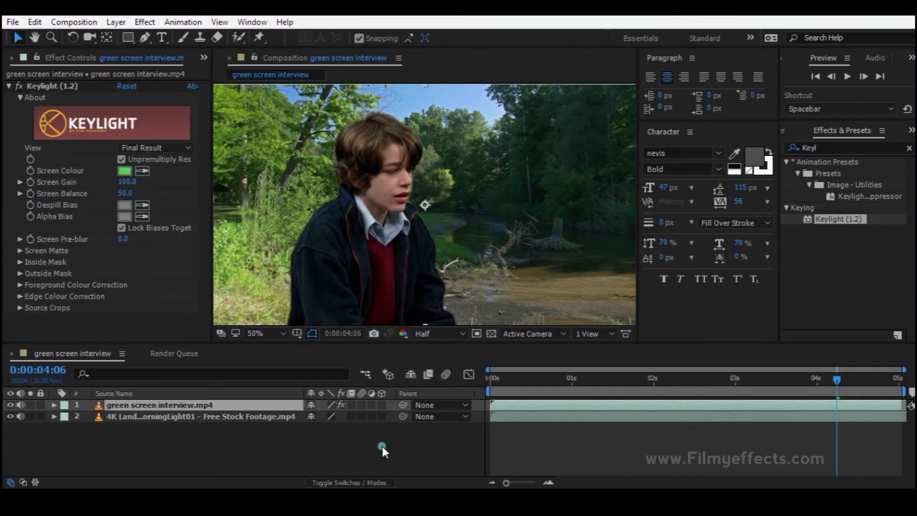
drag(560, 386, 771, 389)
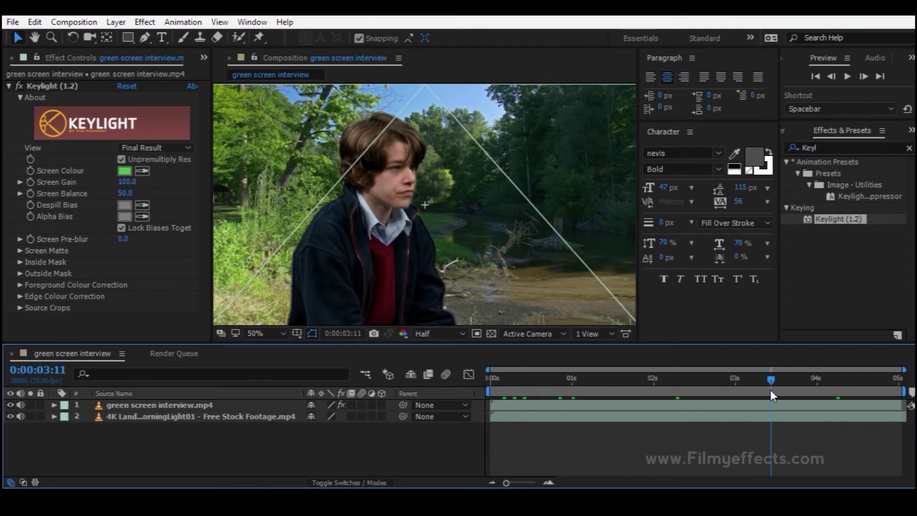
Add the Adorable smiling girl green screen footage to the composition as the topmost layer.
click(204, 57)
click(213, 74)
click(75, 271)
click(48, 194)
drag(61, 185, 121, 401)
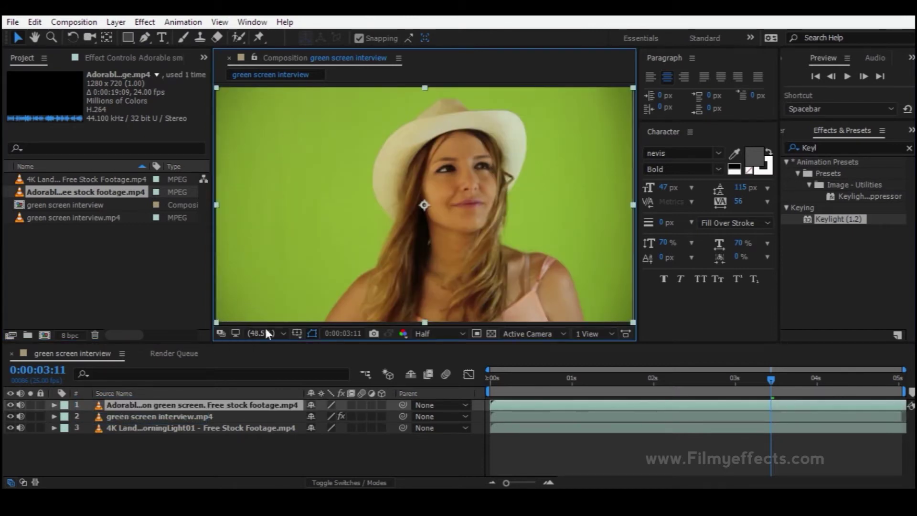
Fit the composition in a widened viewer and scrub through the girl's footage, stopping at 0:00:01:00.
click(261, 333)
click(262, 102)
drag(637, 272, 698, 273)
drag(504, 389, 585, 399)
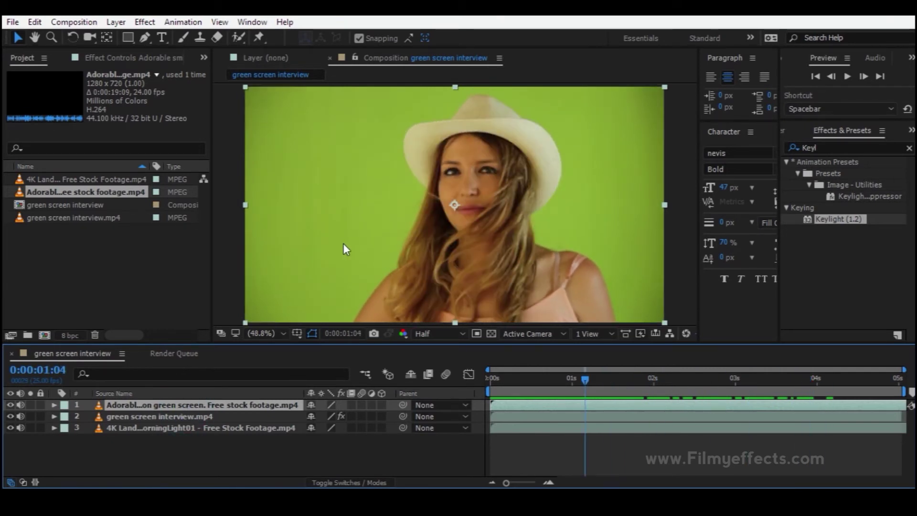
mouse_move(583, 384)
mouse_down()
mouse_move(783, 388)
mouse_move(577, 388)
mouse_up()
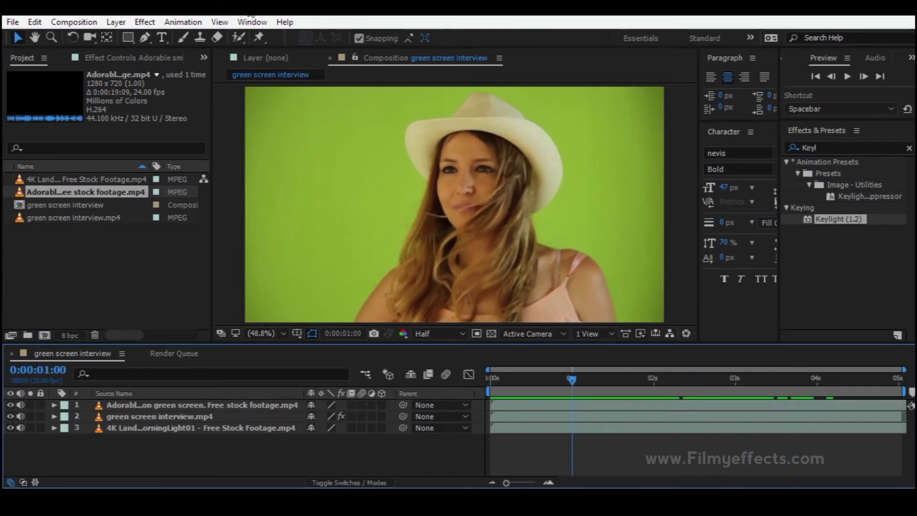
Show the Tracker controls and place them ahead of Effects & Presets.
click(254, 22)
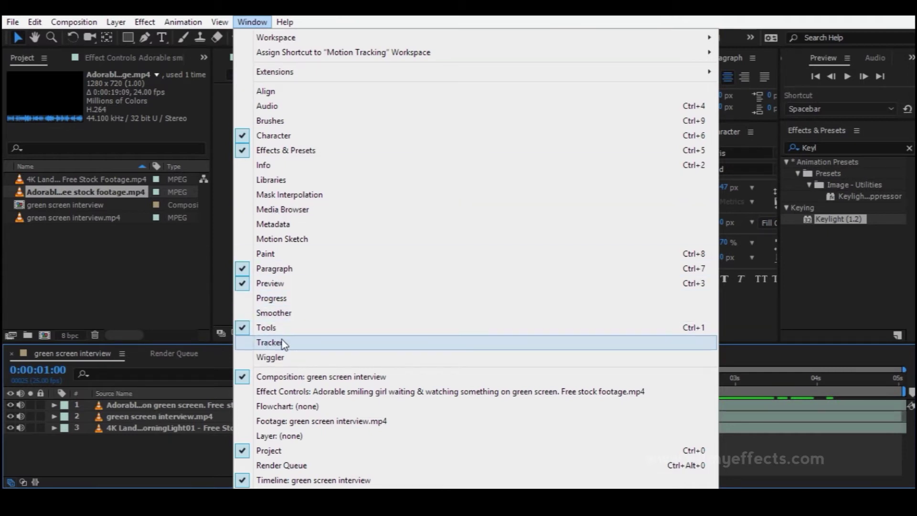
click(266, 344)
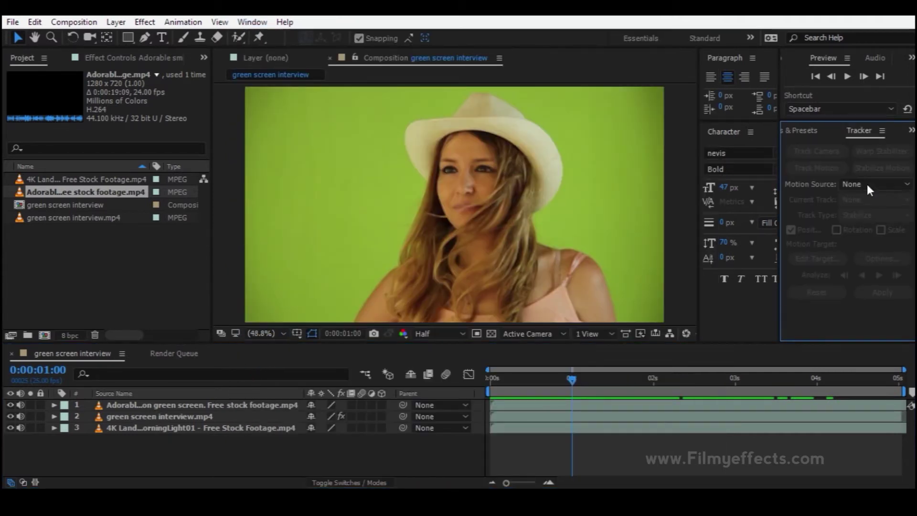
drag(858, 129, 807, 125)
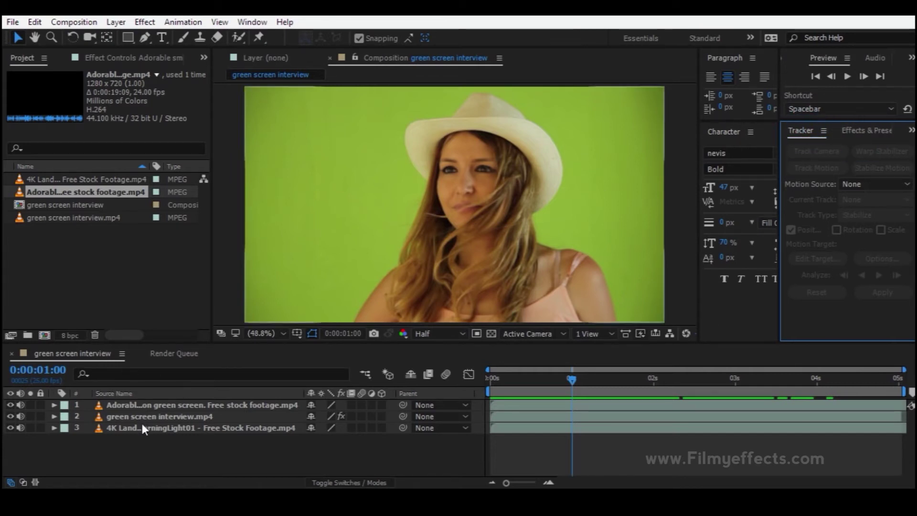
Start Track Motion on the Adorable smiling girl layer and inspect Track Point 1 up close.
click(180, 406)
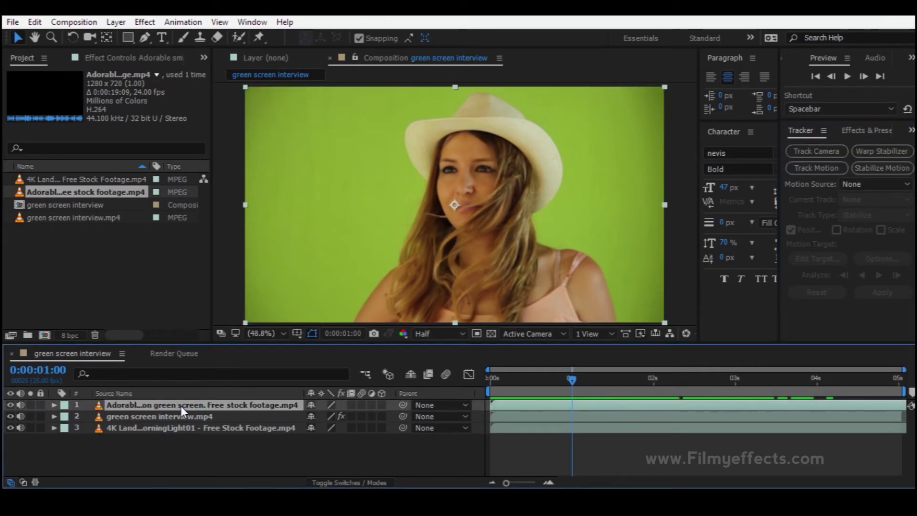
click(825, 167)
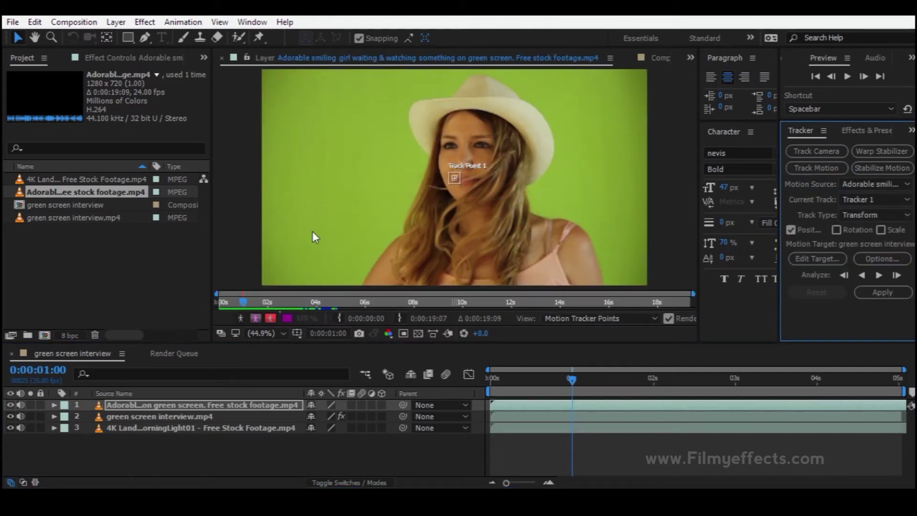
scroll(457, 165, up, 3)
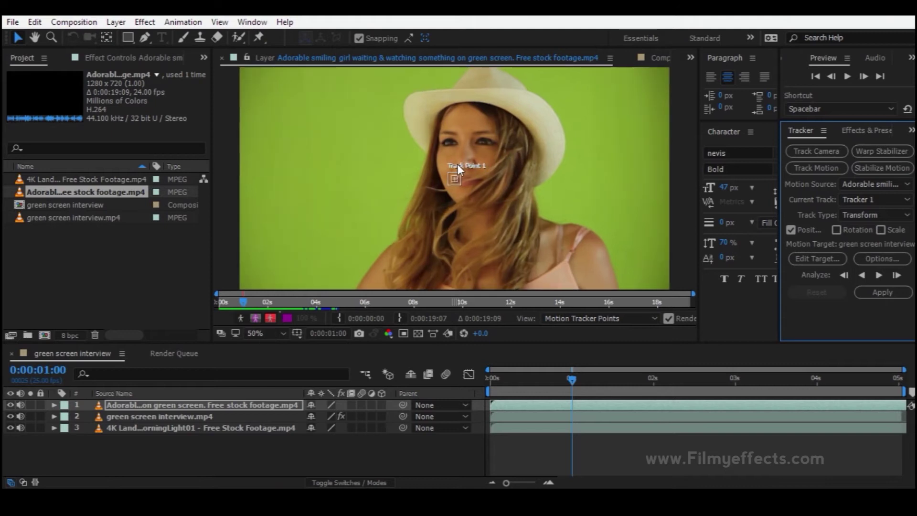
drag(455, 180, 455, 180)
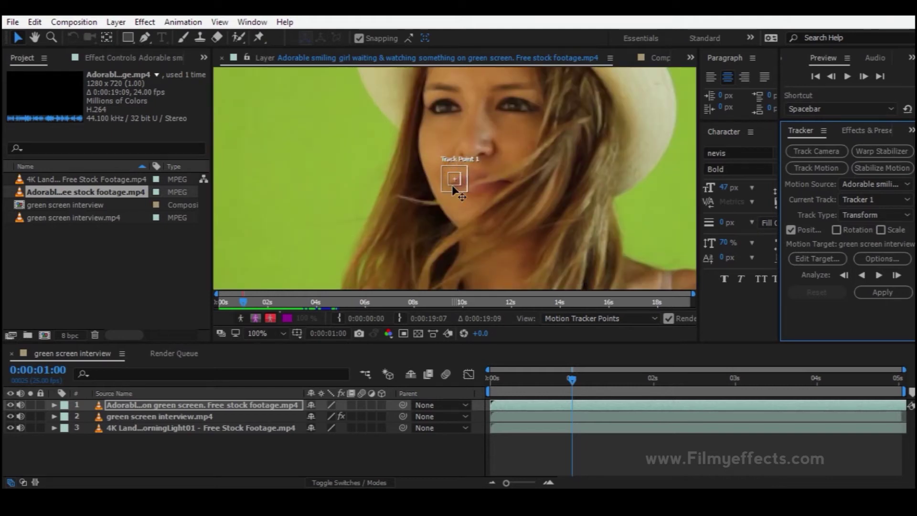
scroll(453, 187, down, 2)
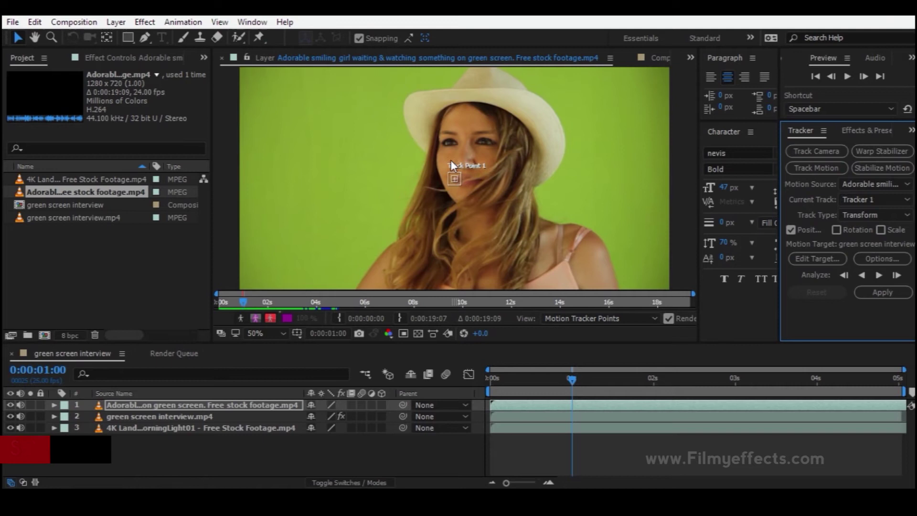
scroll(457, 187, up, 2)
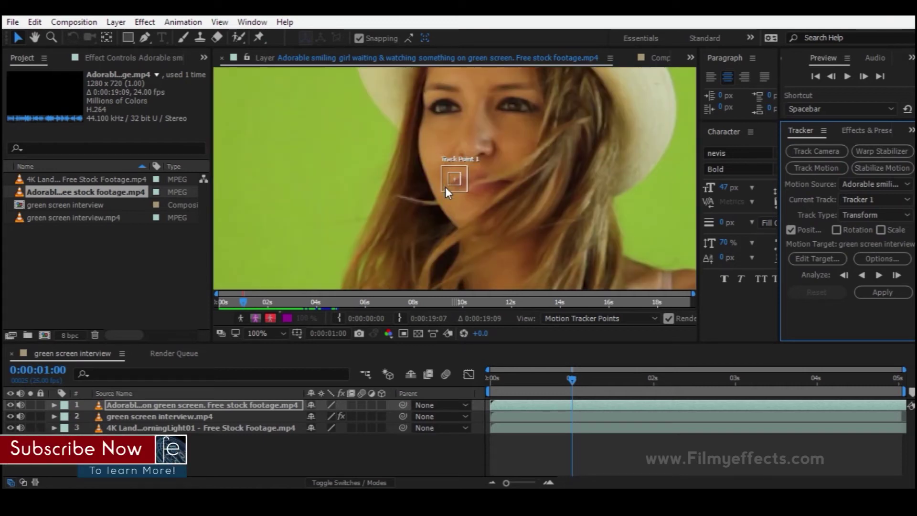
Enlarge Track Point 1's feature and search regions and position them over the girl's shoulder strap.
drag(455, 180, 566, 197)
scroll(468, 183, down, 2)
scroll(596, 186, down, 2)
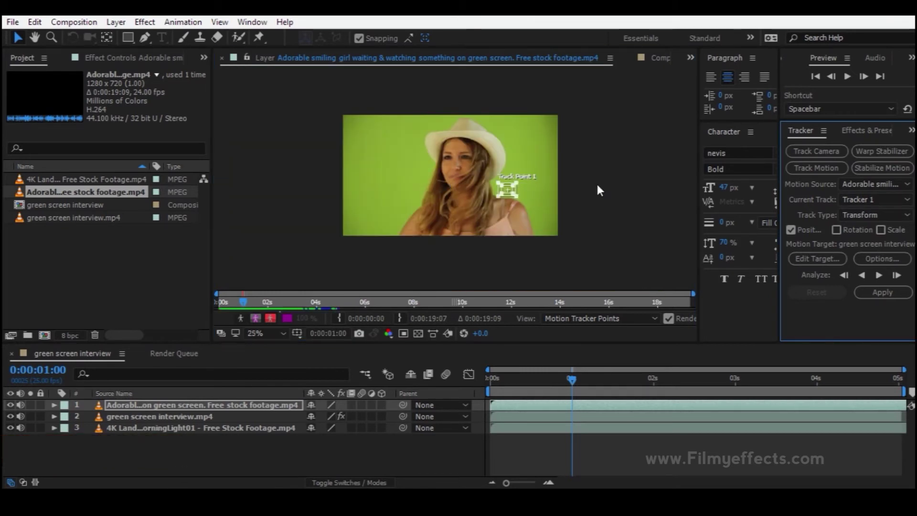
scroll(549, 197, up, 6)
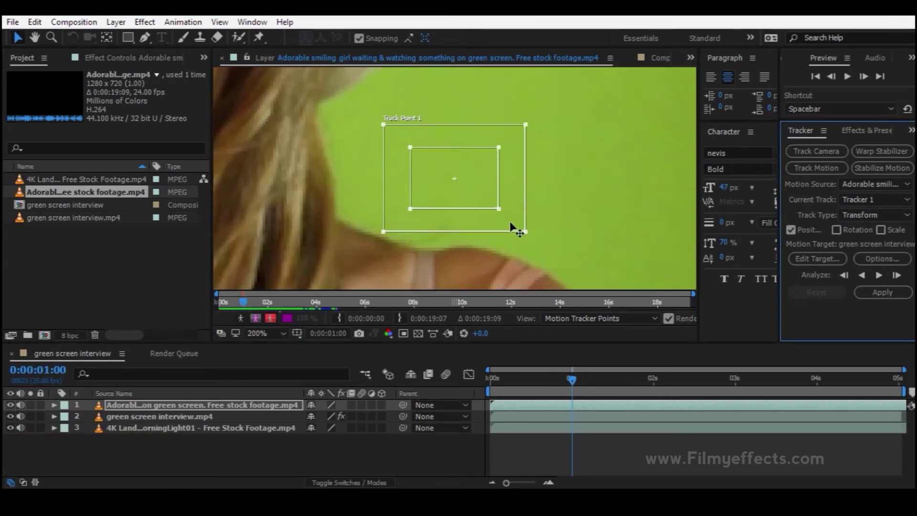
drag(497, 217, 543, 253)
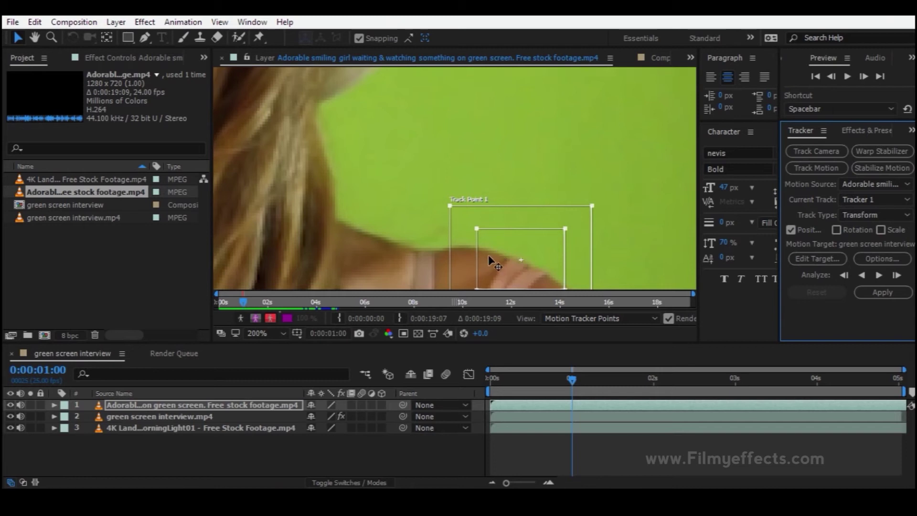
drag(505, 254, 500, 224)
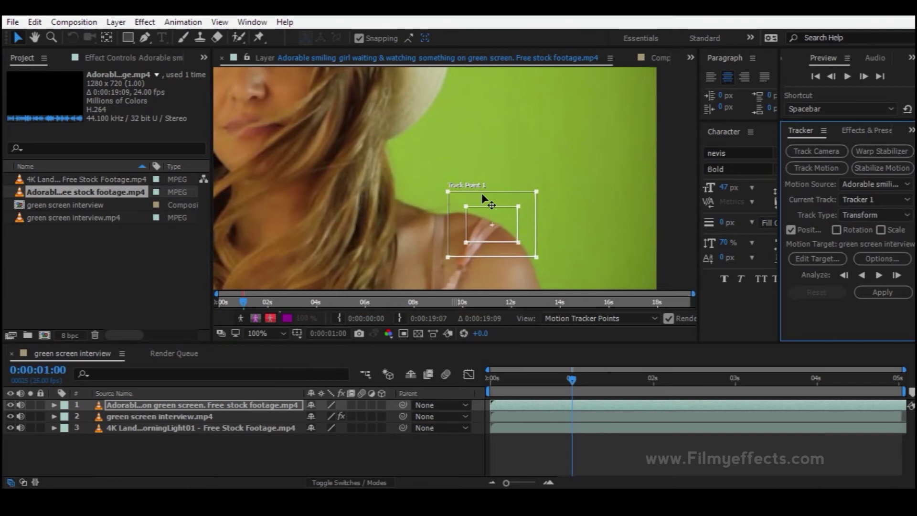
Create a null object in the green screen interview composition.
click(205, 445)
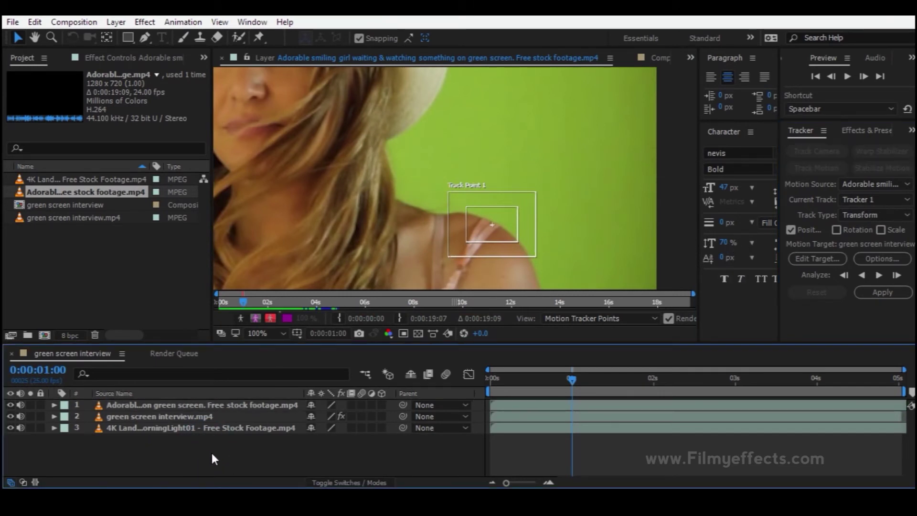
right_click(212, 454)
mouse_move(296, 326)
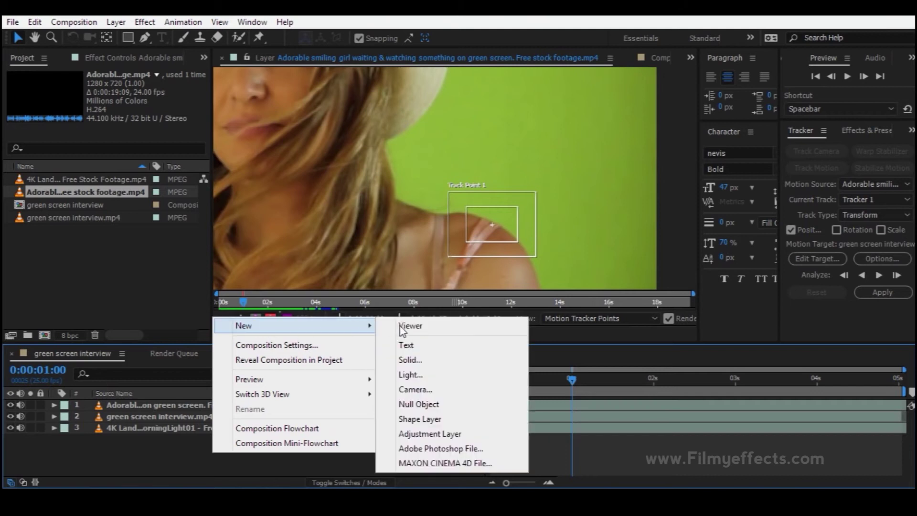
click(420, 405)
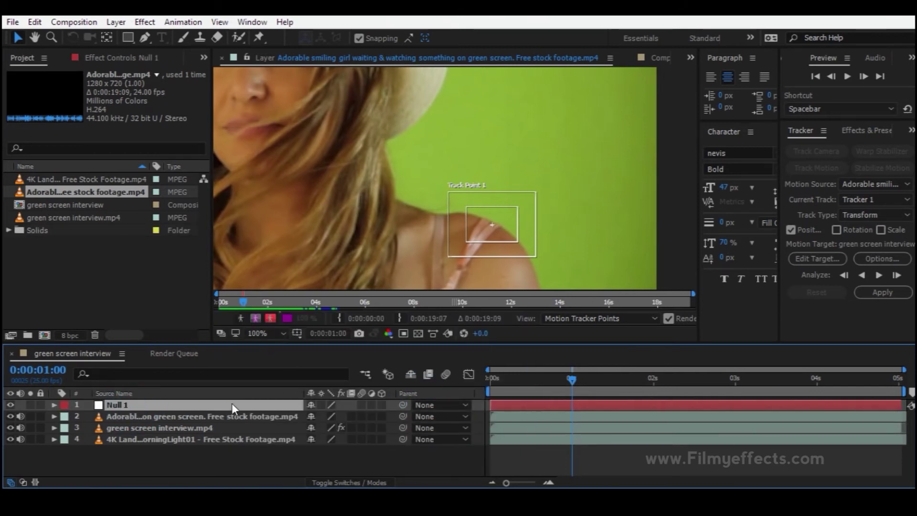
Set the tracker's motion target to the Null 1 layer and recheck that assignment.
click(136, 454)
click(158, 407)
click(818, 259)
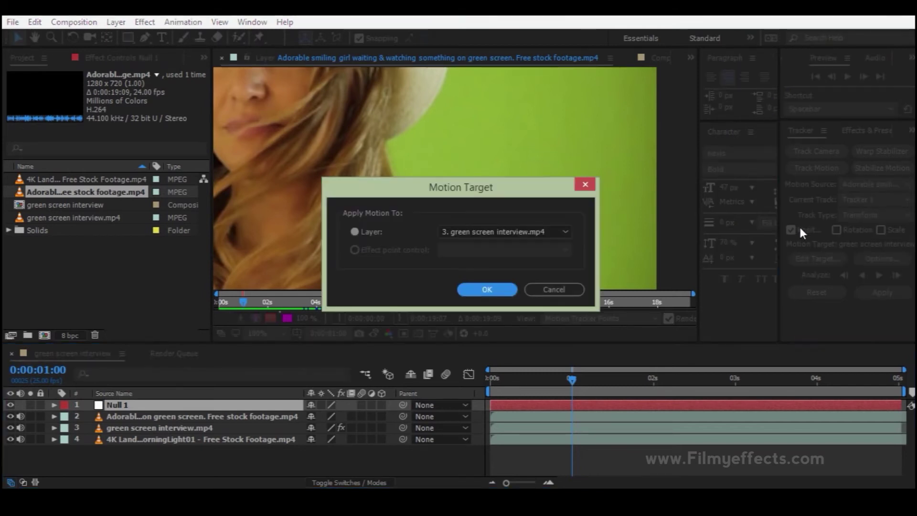
click(489, 234)
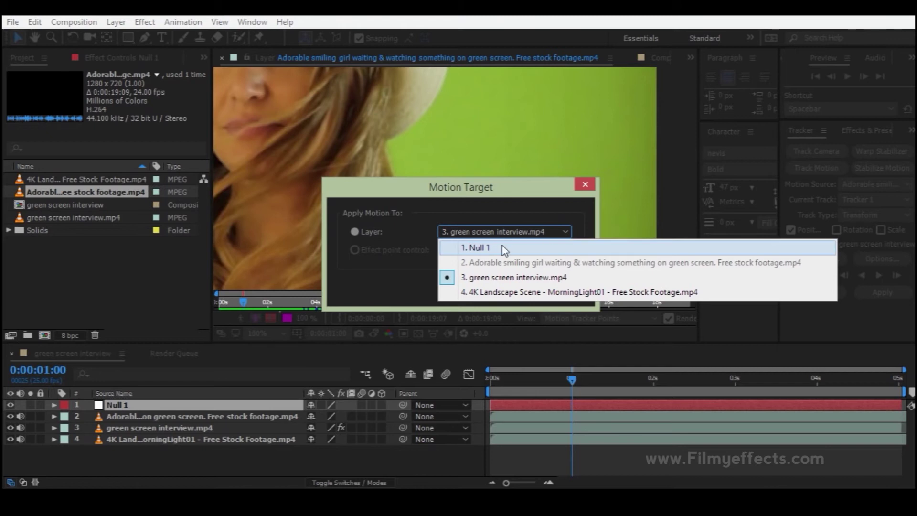
click(478, 247)
click(474, 283)
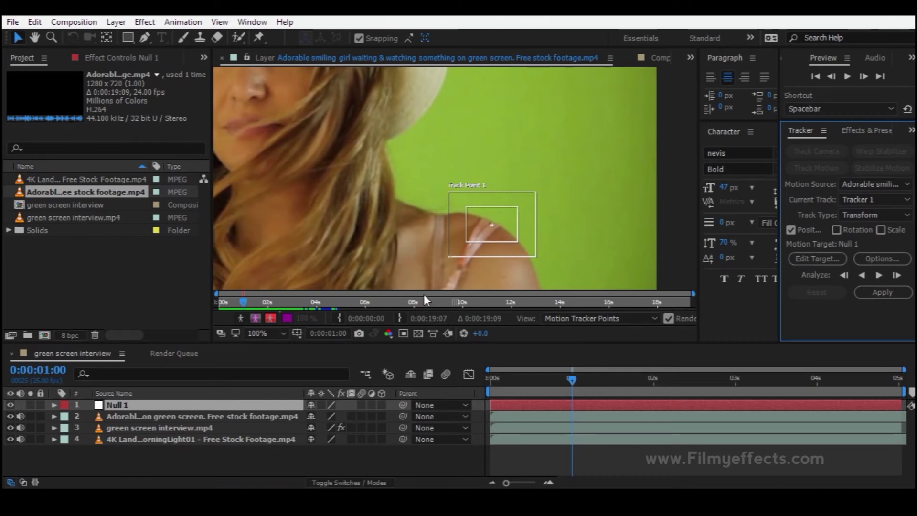
click(820, 258)
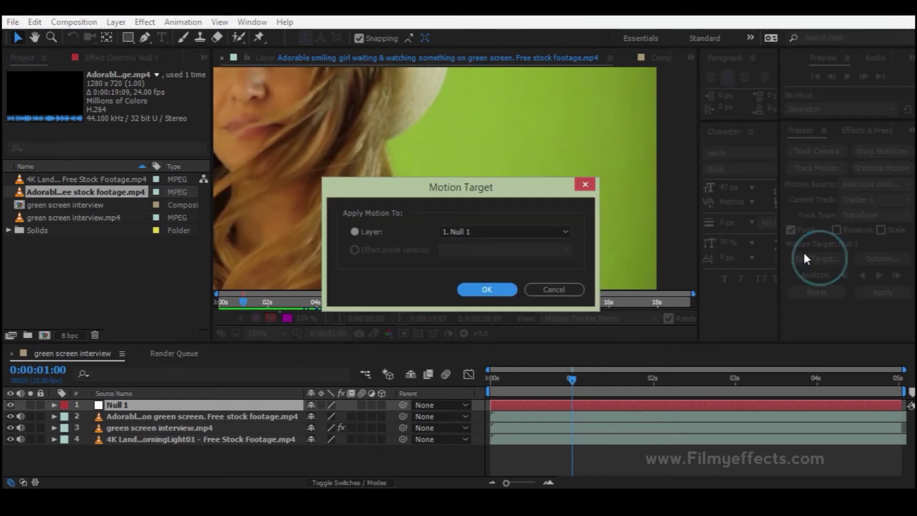
click(471, 231)
click(474, 239)
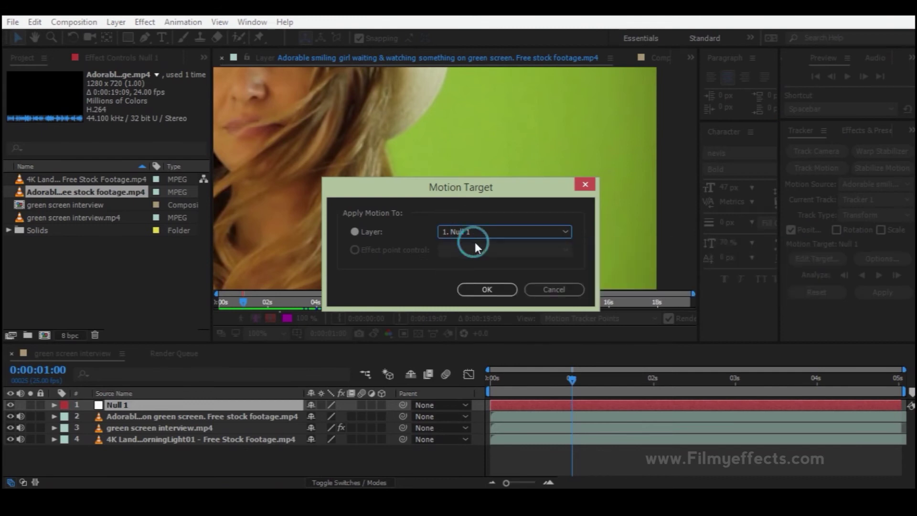
click(498, 289)
click(850, 317)
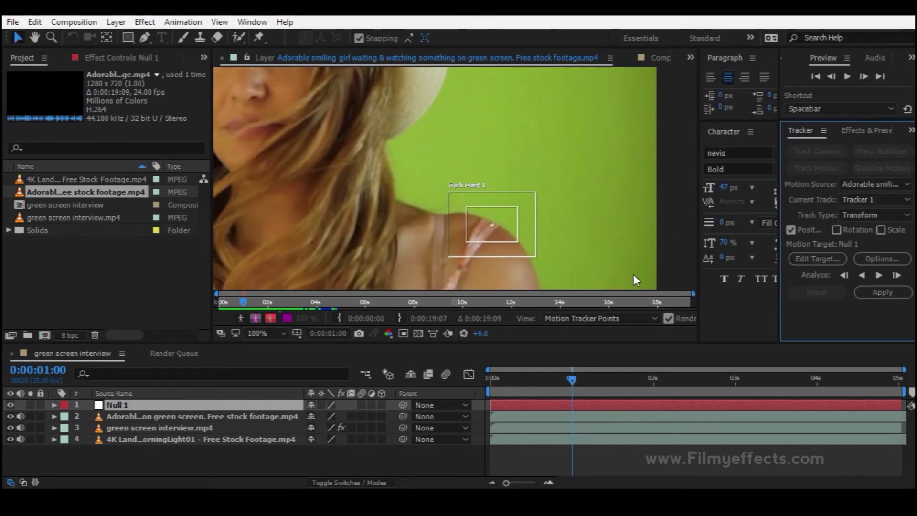
Return the Adorable smiling girl clip to its first frame and analyze Track Point 1 forward through about seven seconds.
click(242, 303)
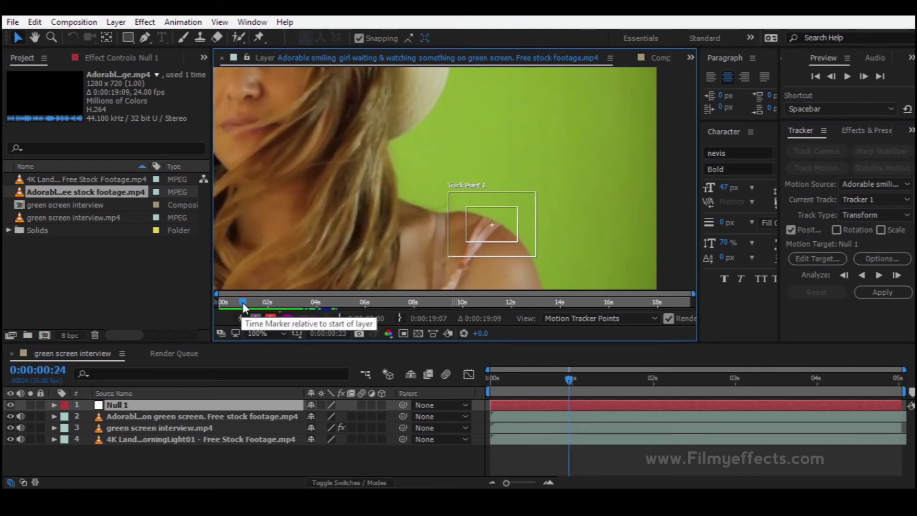
drag(240, 303, 218, 301)
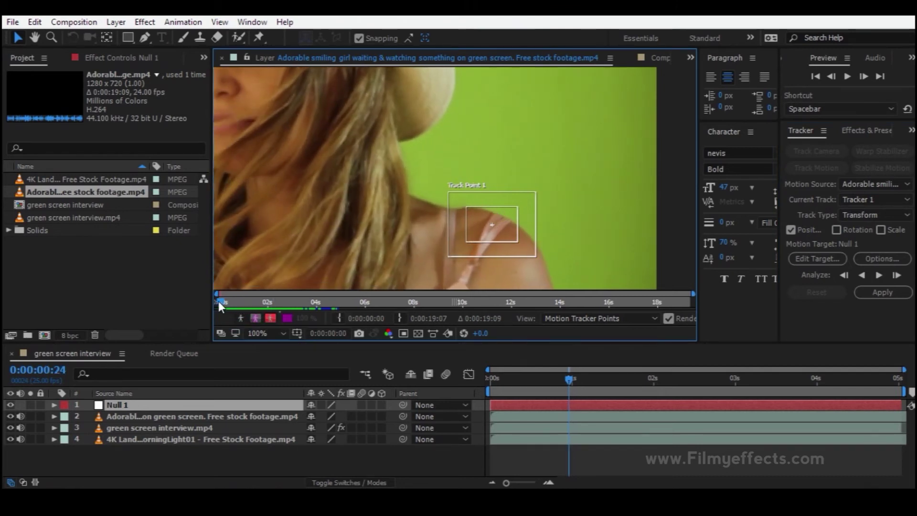
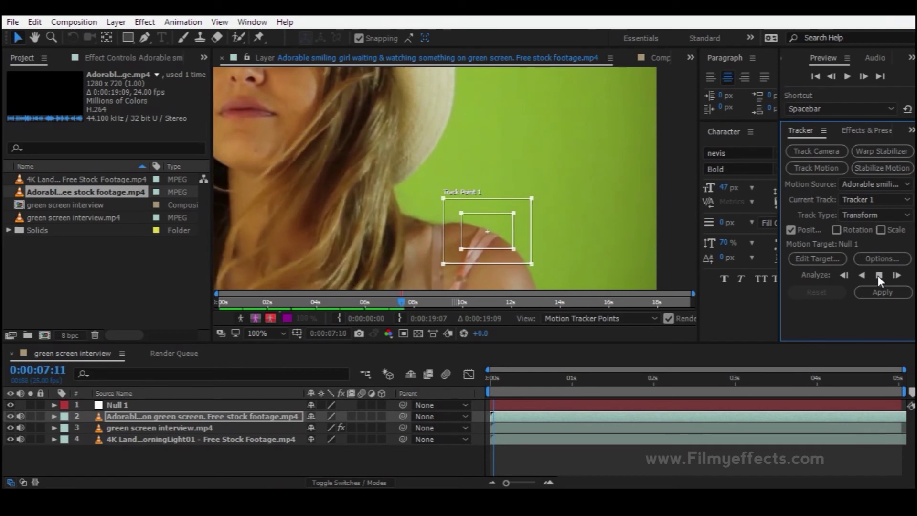
click(878, 276)
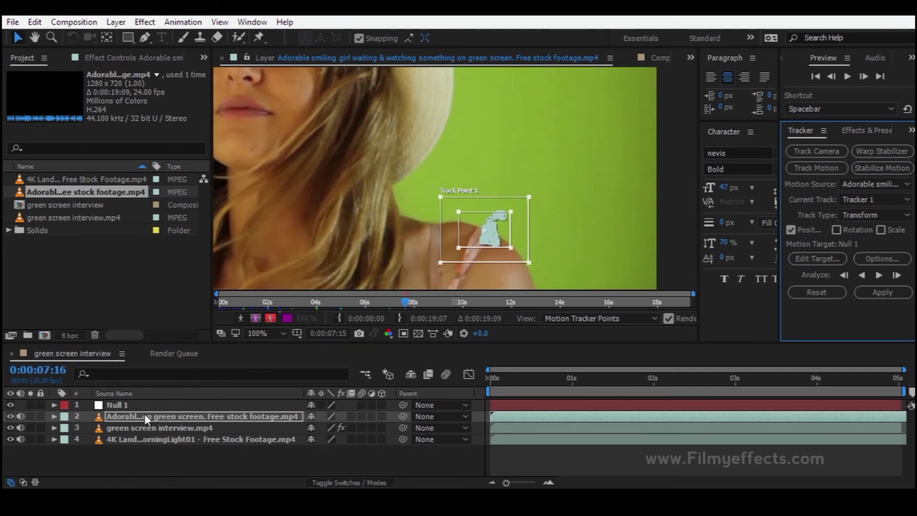
Confirm Null 1 as the motion target and apply the tracking data to it in the X and Y dimensions.
click(832, 261)
click(488, 230)
click(478, 248)
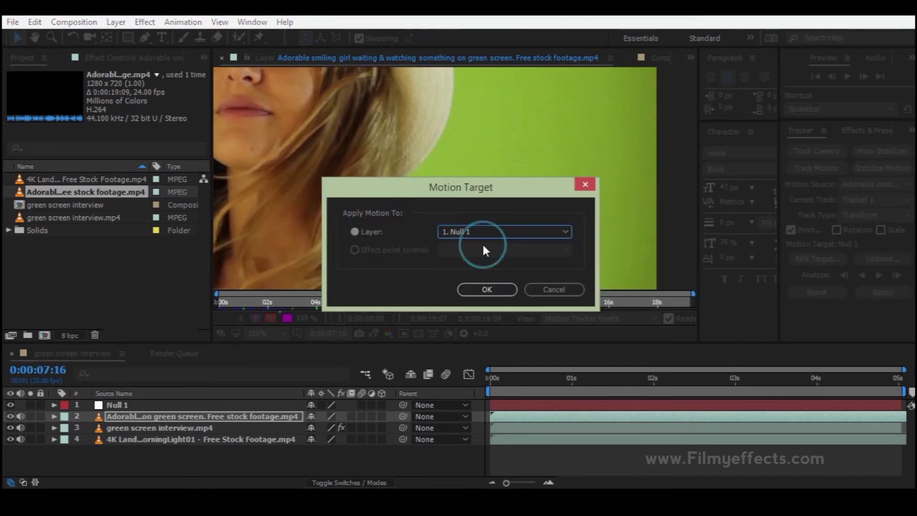
click(487, 289)
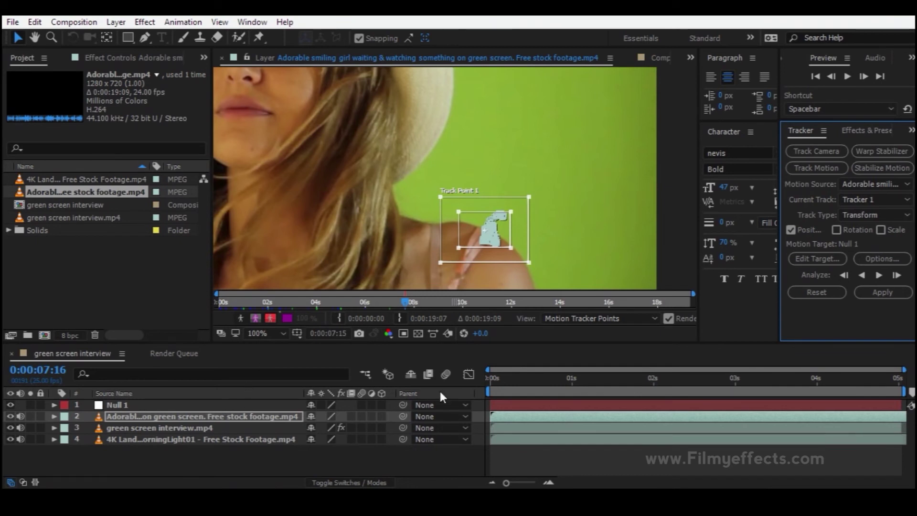
click(823, 262)
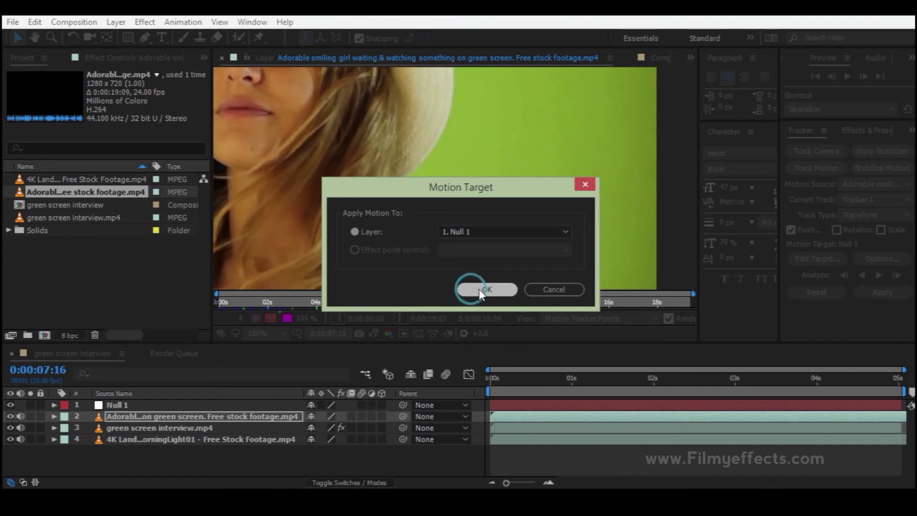
click(471, 289)
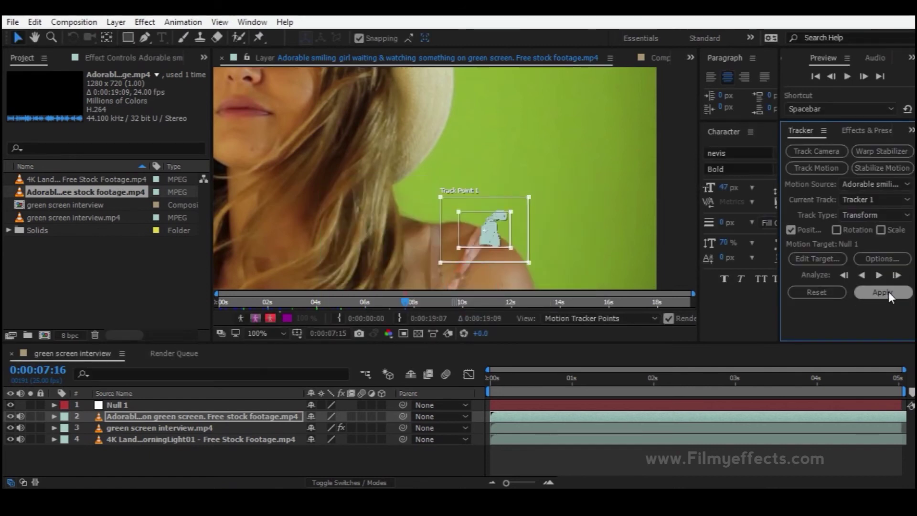
click(883, 293)
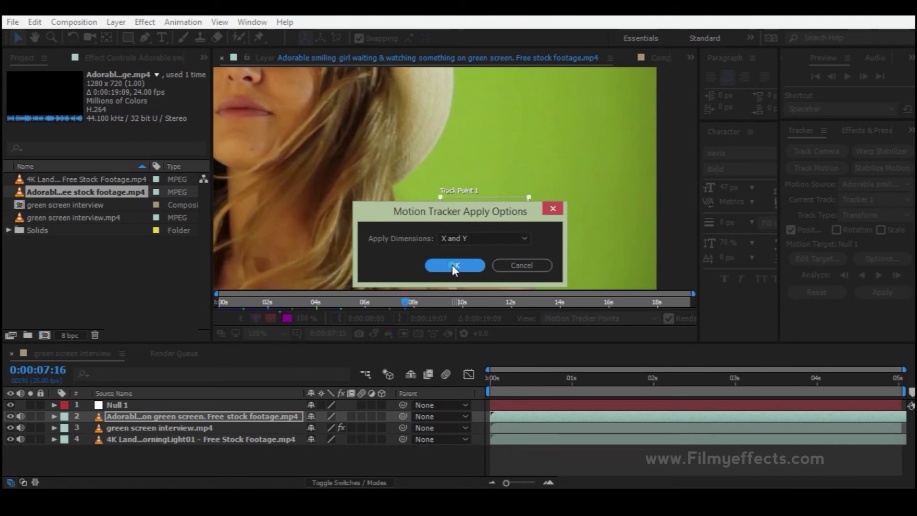
click(453, 266)
Scrub the composition to check how the null follows the girl's shoulder, and collapse the girl layer's tracking properties.
scroll(179, 415, up, 2)
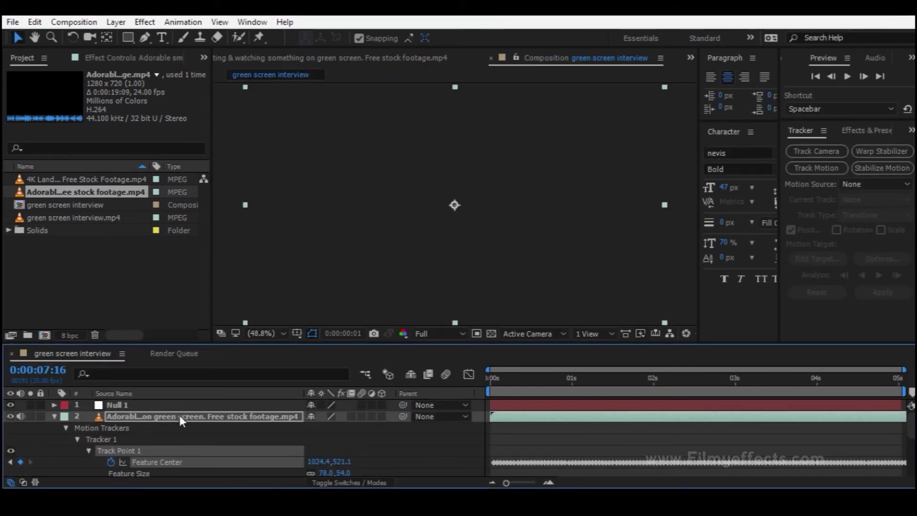
scroll(169, 429, down, 2)
drag(578, 380, 611, 392)
scroll(107, 430, up, 3)
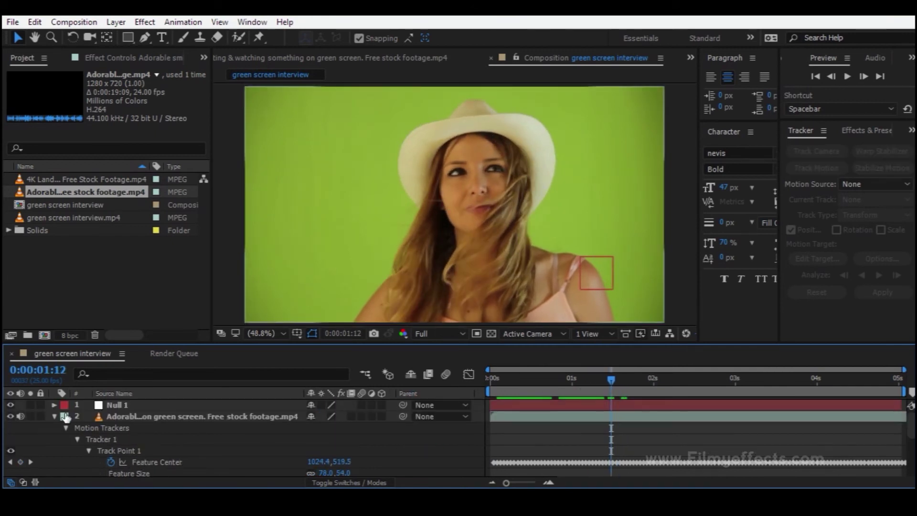
click(55, 417)
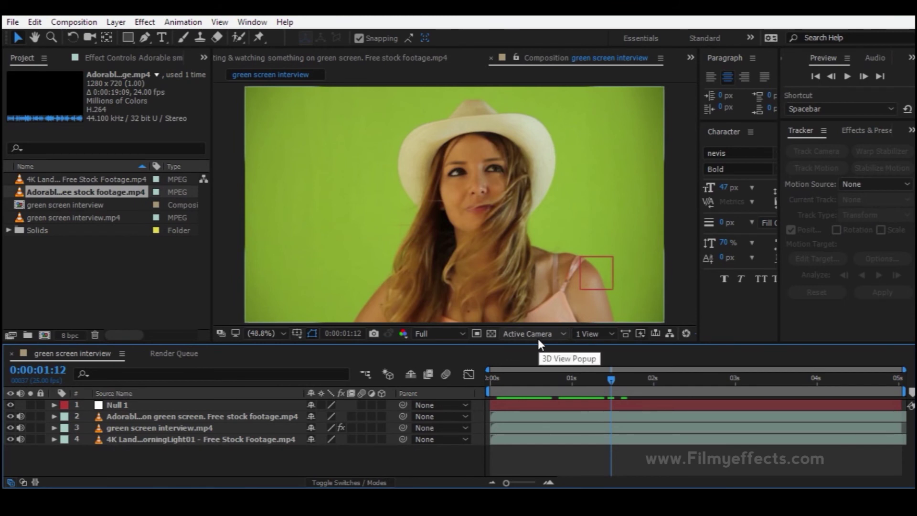
click(105, 277)
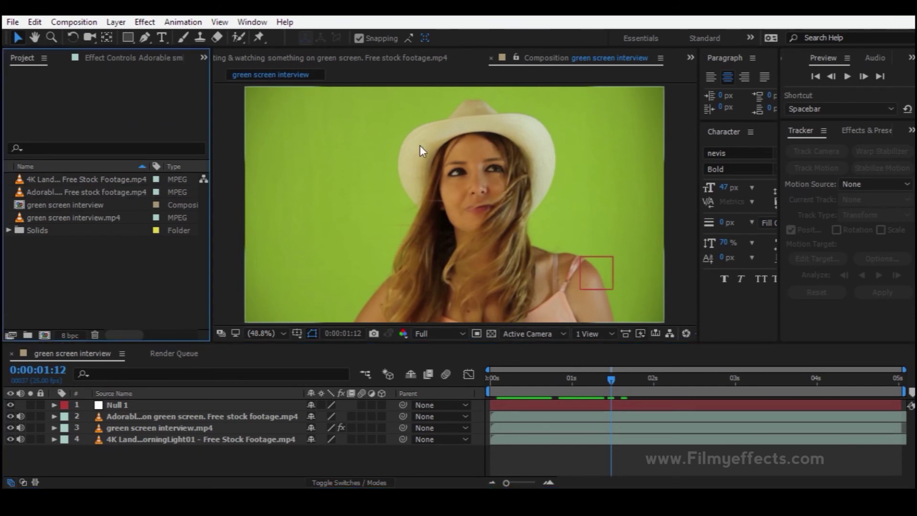
Apply Keylight (1.2) to the Adorable smiling girl layer and sample its green background as the Screen Colour.
click(863, 131)
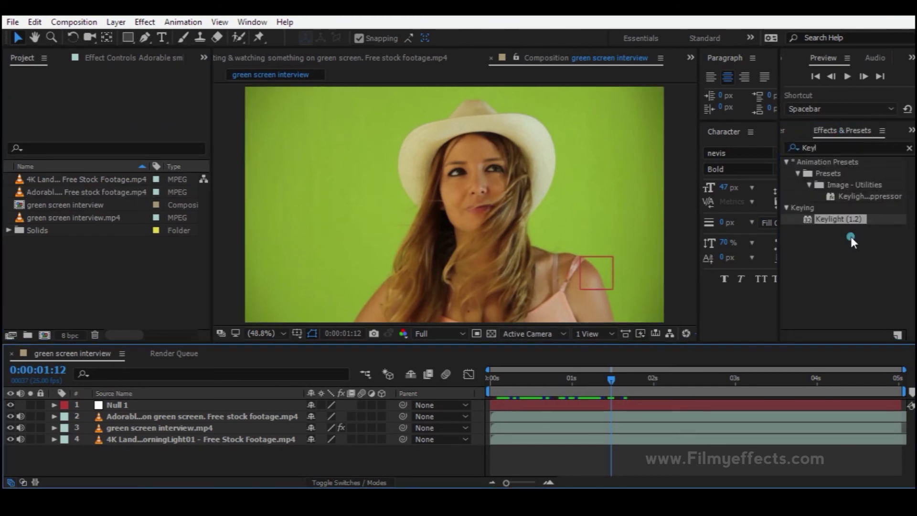
drag(844, 217, 170, 412)
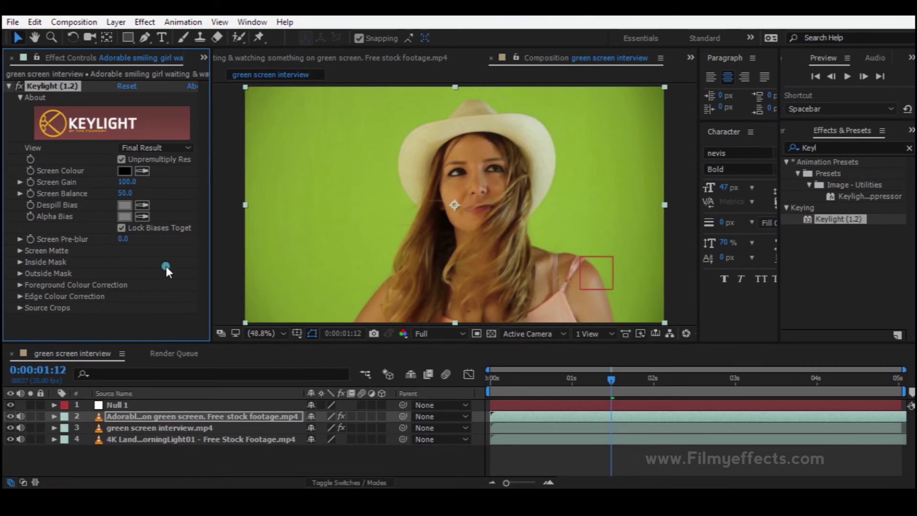
click(143, 171)
click(329, 195)
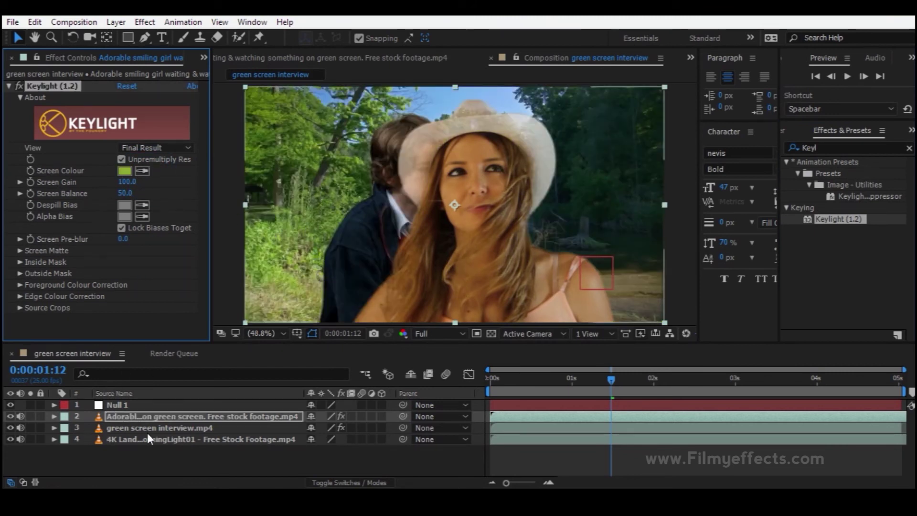
Hide the green screen interview footage layer and mute the audio of all three footage layers.
click(25, 425)
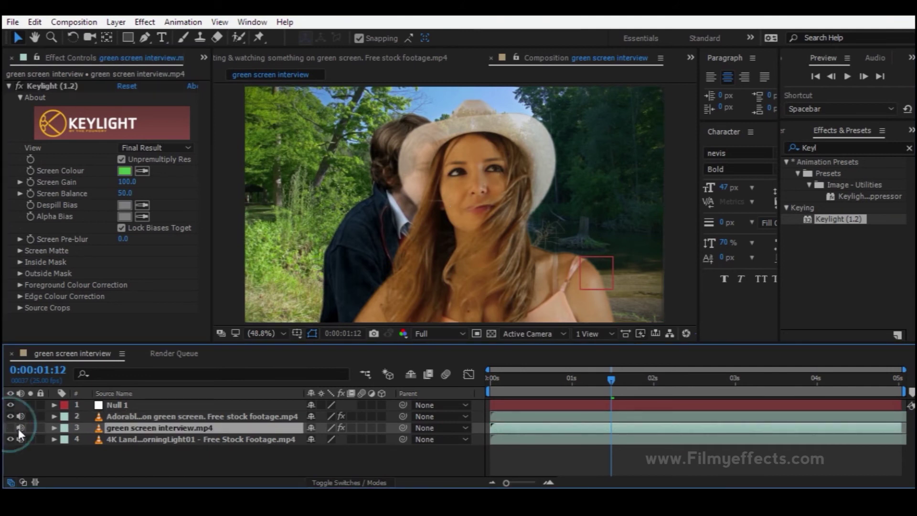
click(10, 428)
click(20, 427)
click(20, 416)
click(20, 438)
click(169, 440)
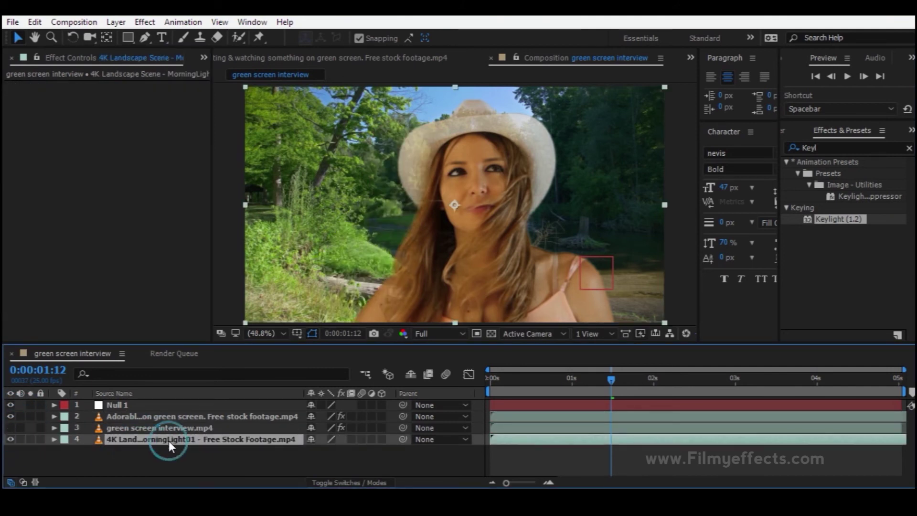
Set Clip Black to 2 in the girl layer's Keylight effect and switch its view to Screen Matte.
click(170, 416)
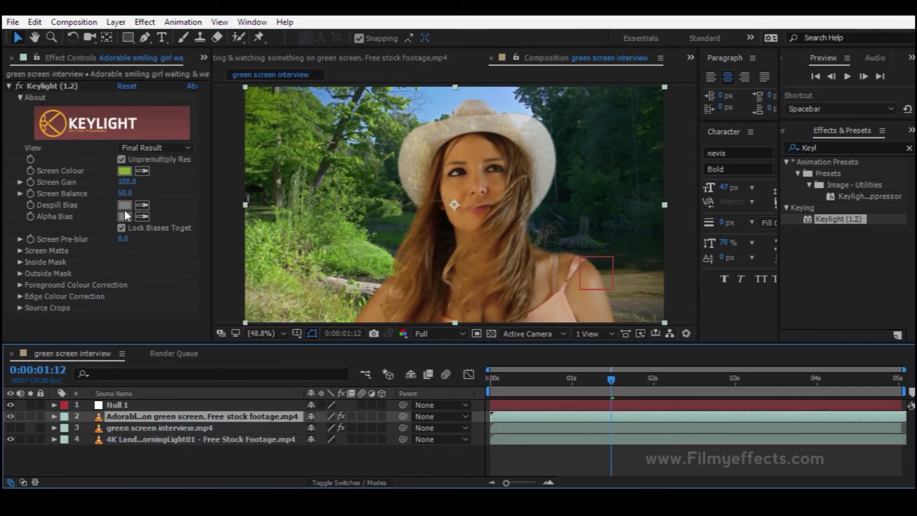
click(21, 251)
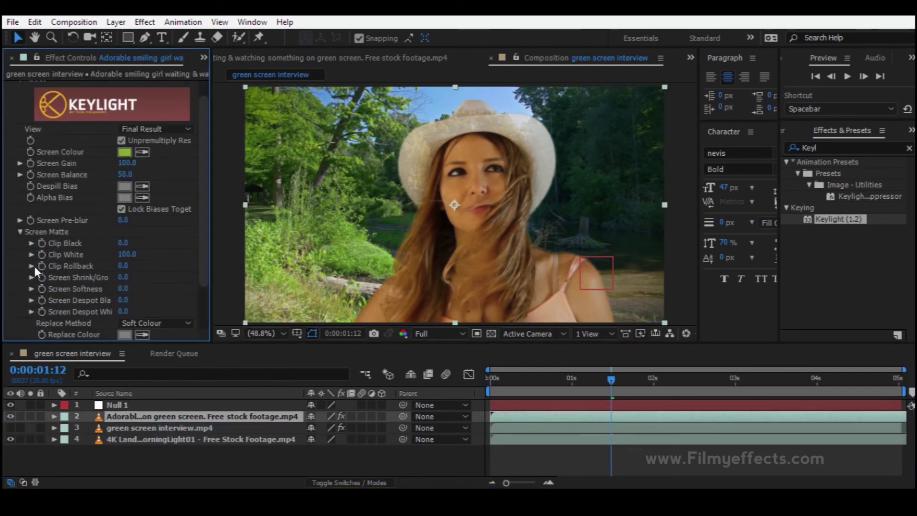
click(122, 244)
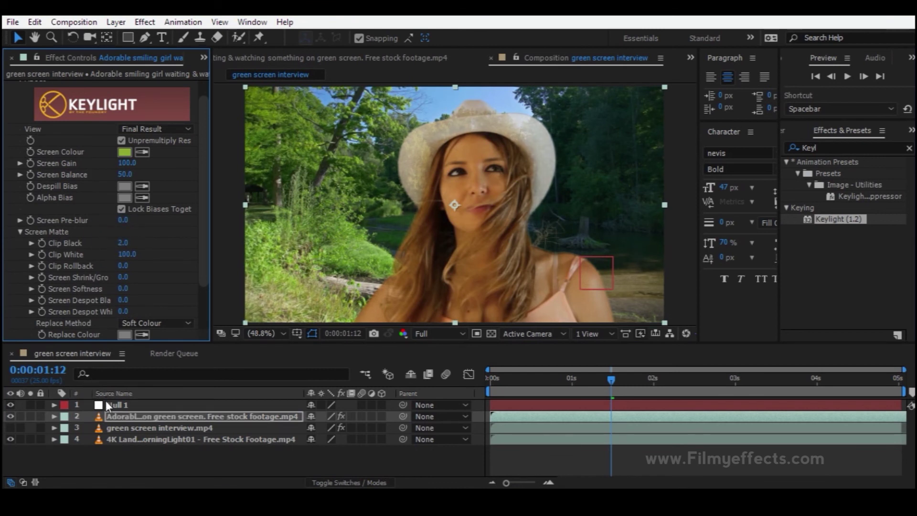
click(156, 128)
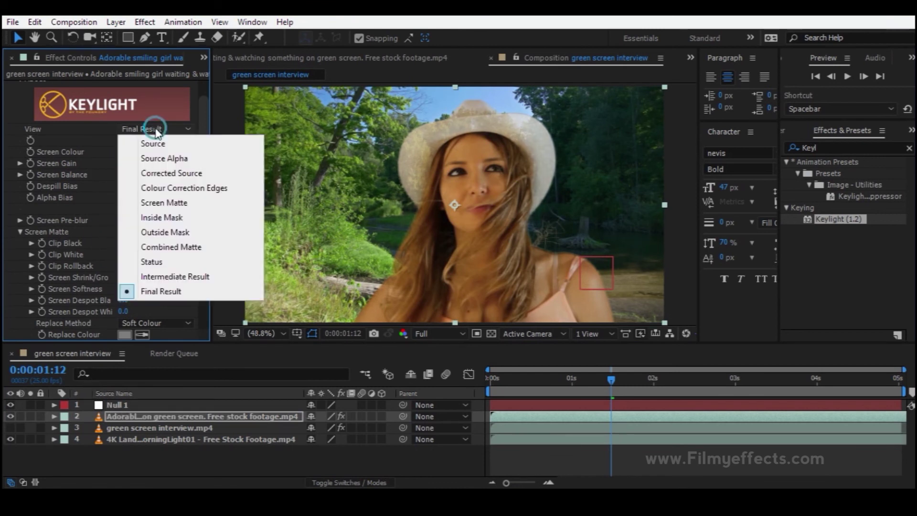
click(153, 208)
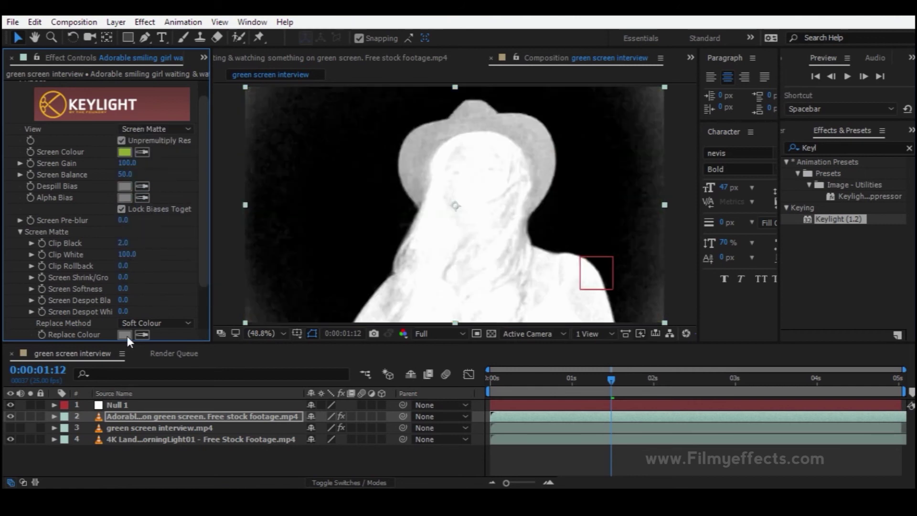
Refine the girl's matte with Clip Black 57, Clip White 67 and Screen Softness 5, and restore the Final Result view.
drag(143, 245, 183, 243)
scroll(322, 229, down, 2)
drag(124, 254, 105, 256)
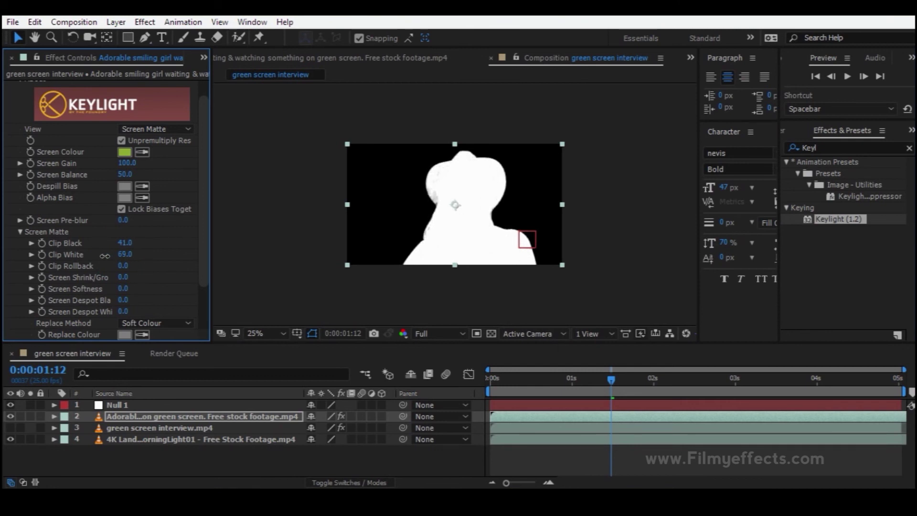
click(186, 129)
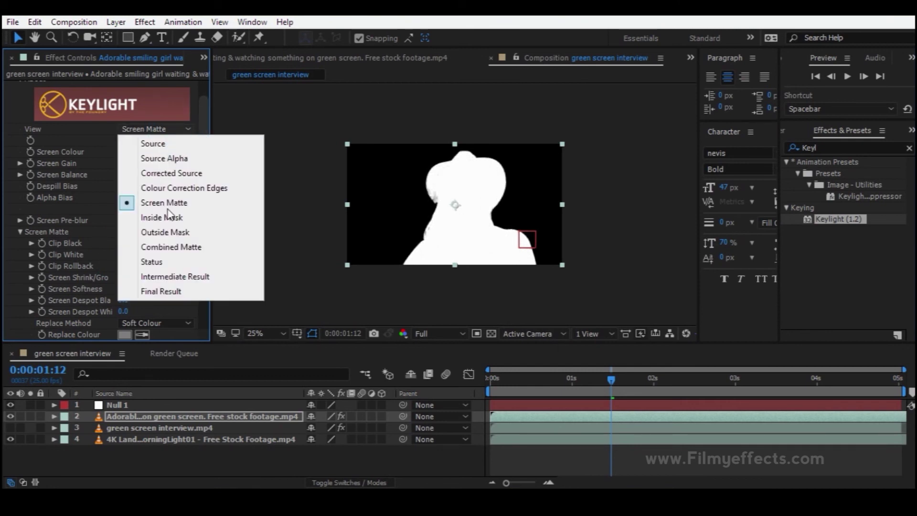
click(170, 293)
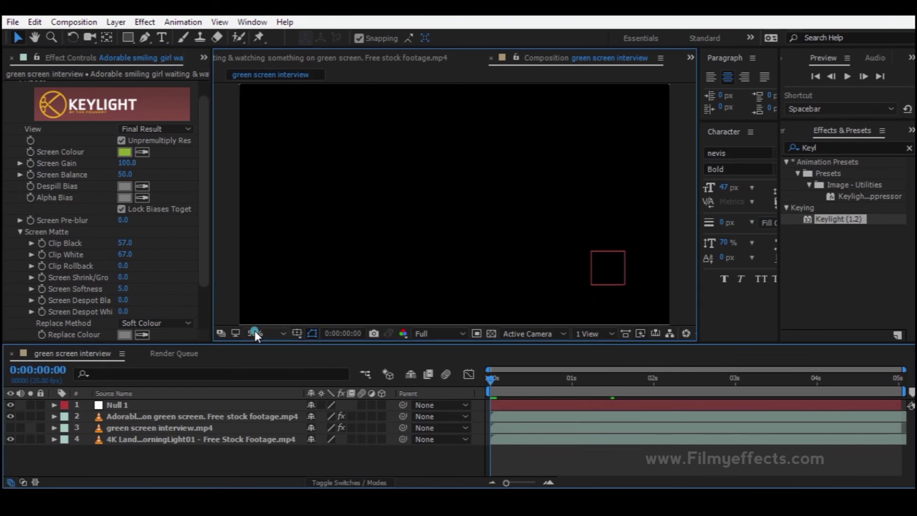
Fit the composition in the viewer and scrub through its first second to check the keyed girl over the landscape.
click(254, 333)
click(283, 87)
click(508, 382)
drag(508, 383, 551, 388)
Set the composition's preview resolution to Third and play back the keyed composite.
click(434, 334)
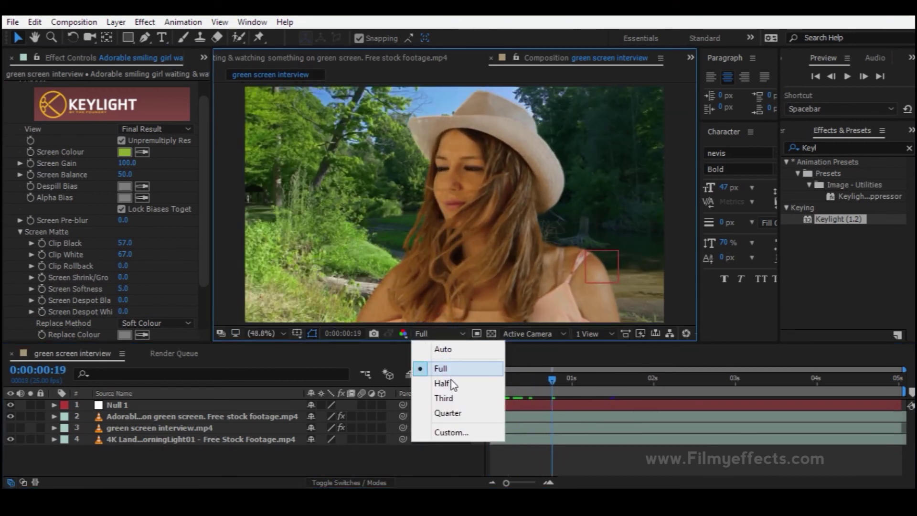
click(443, 398)
click(848, 76)
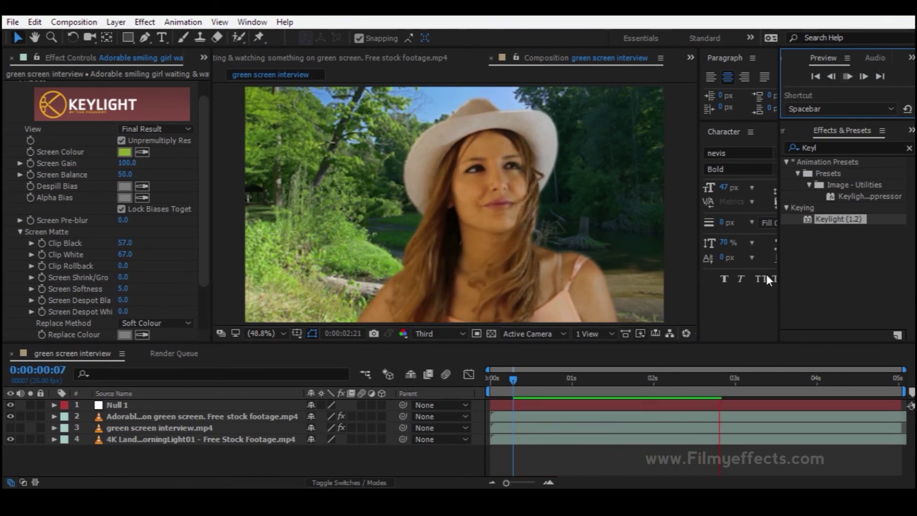
click(846, 77)
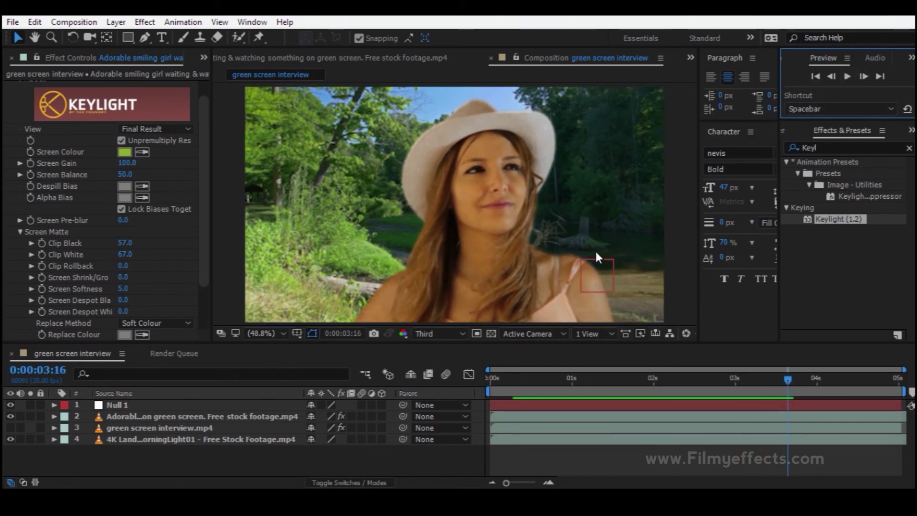
Inspect Null 1's tracked Position keyframes and scrub the composition to about 0:00:01:22 to review its motion.
click(125, 405)
click(53, 405)
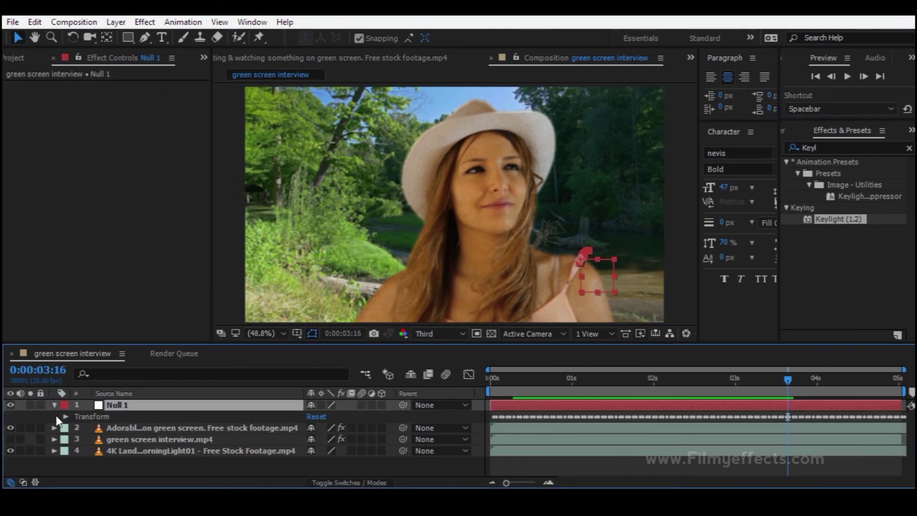
click(65, 417)
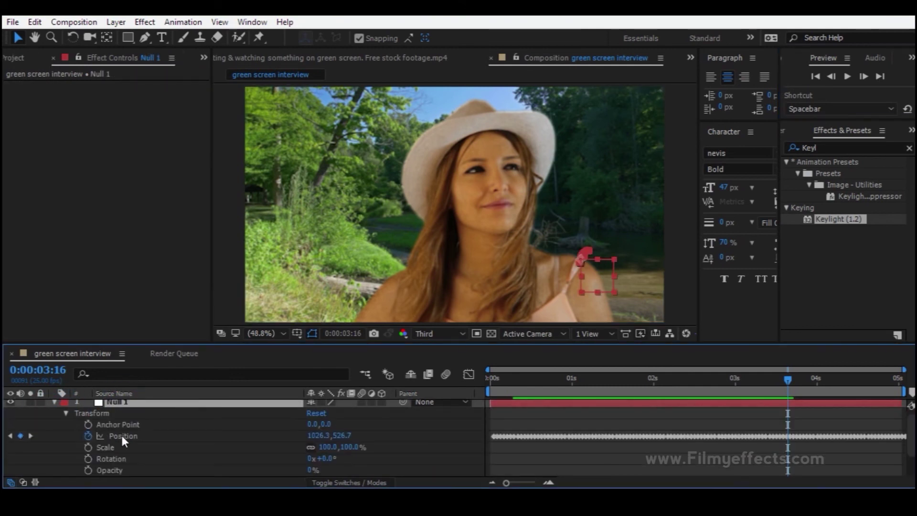
click(136, 435)
drag(566, 380, 643, 408)
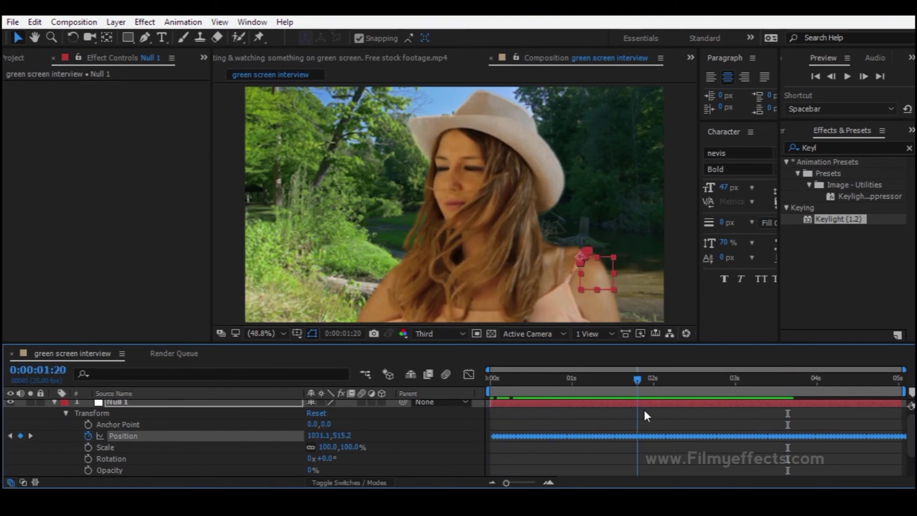
click(55, 402)
click(130, 459)
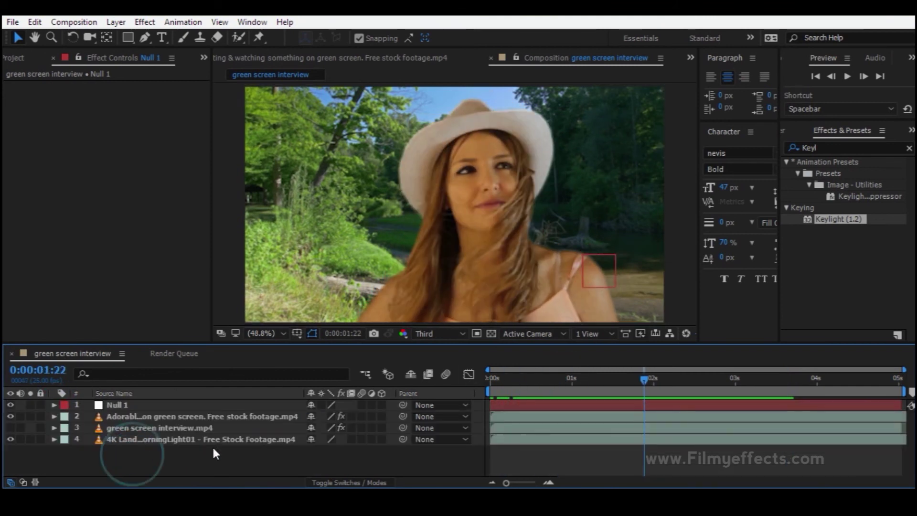
Parent the 4K Landscape background layer to Null 1.
click(163, 439)
click(9, 438)
click(8, 436)
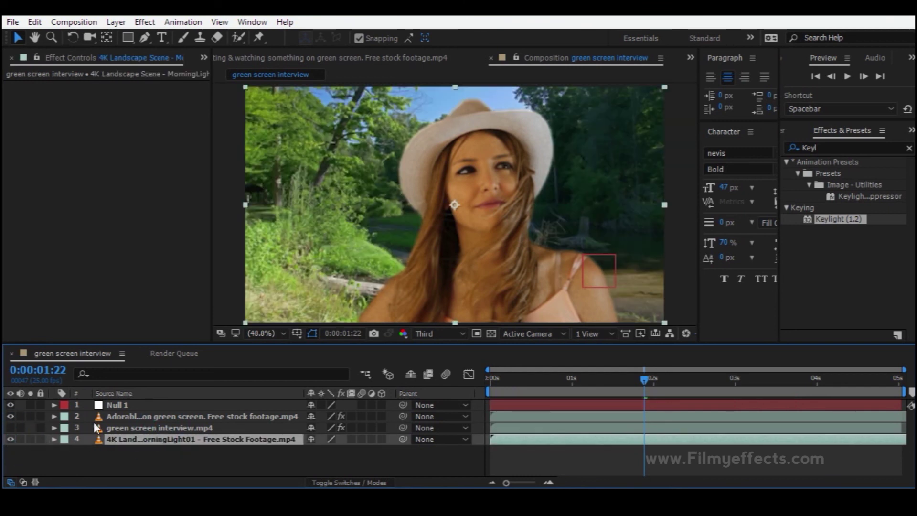
click(406, 442)
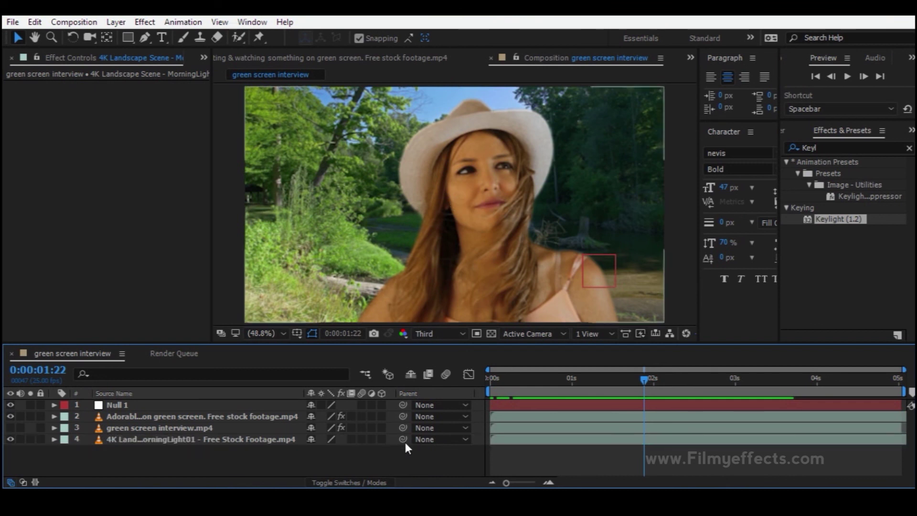
drag(403, 439, 139, 402)
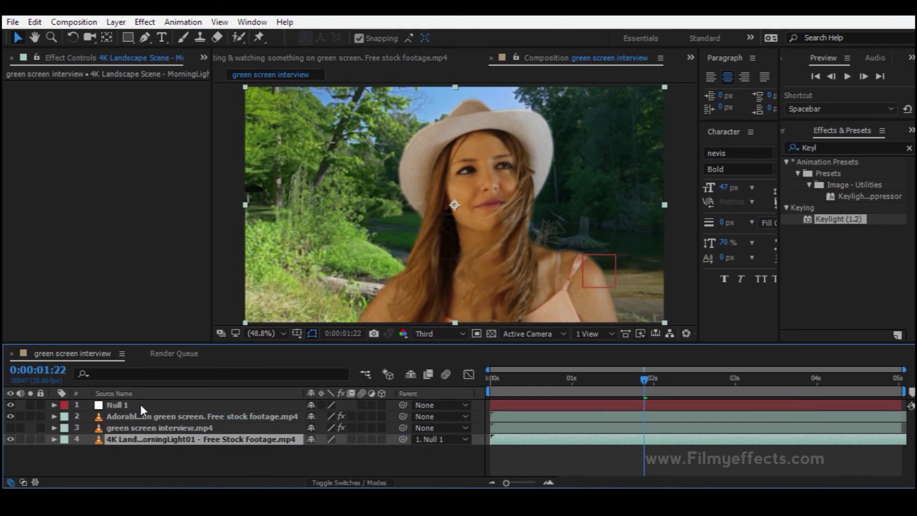
click(448, 438)
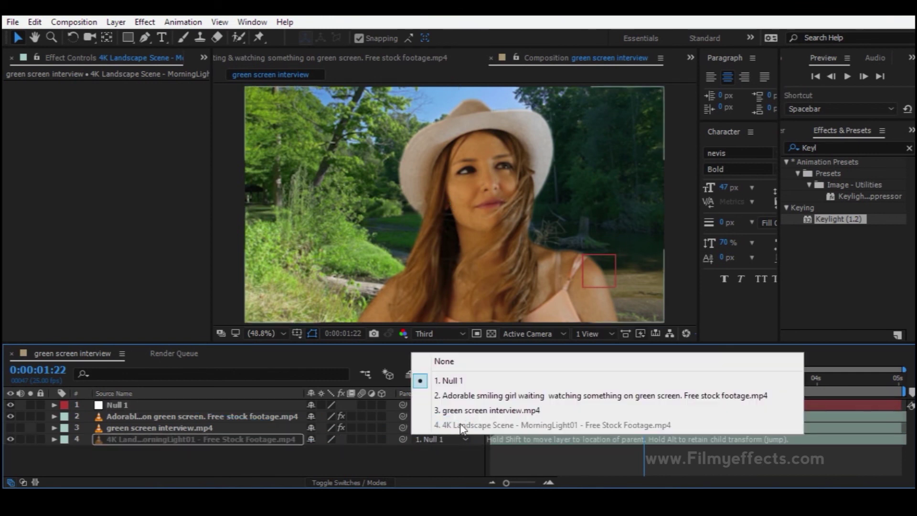
click(454, 380)
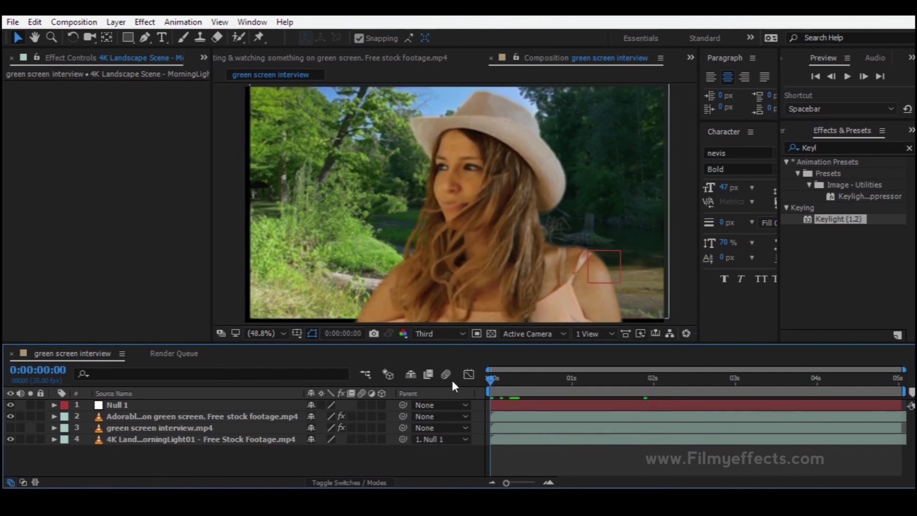
Play back the composite from the first frame to check how the landscape follows the tracked shoulder.
key(Home)
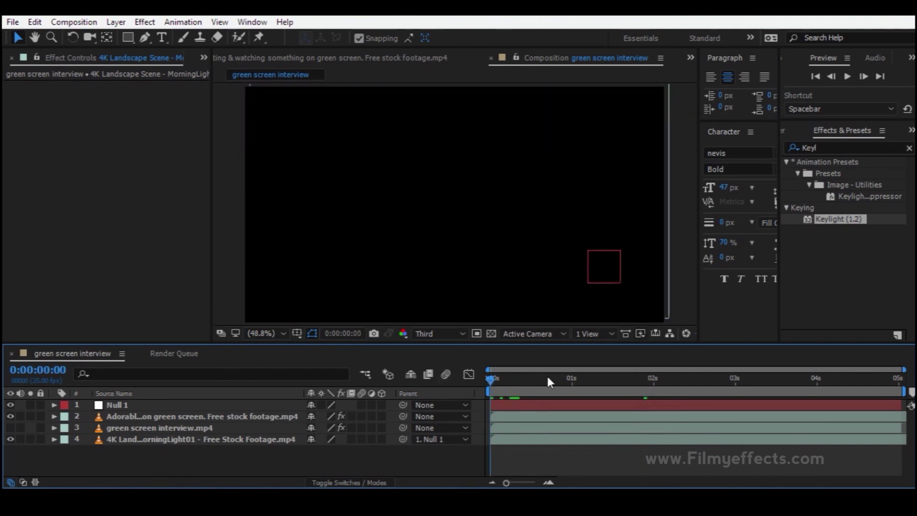
click(848, 72)
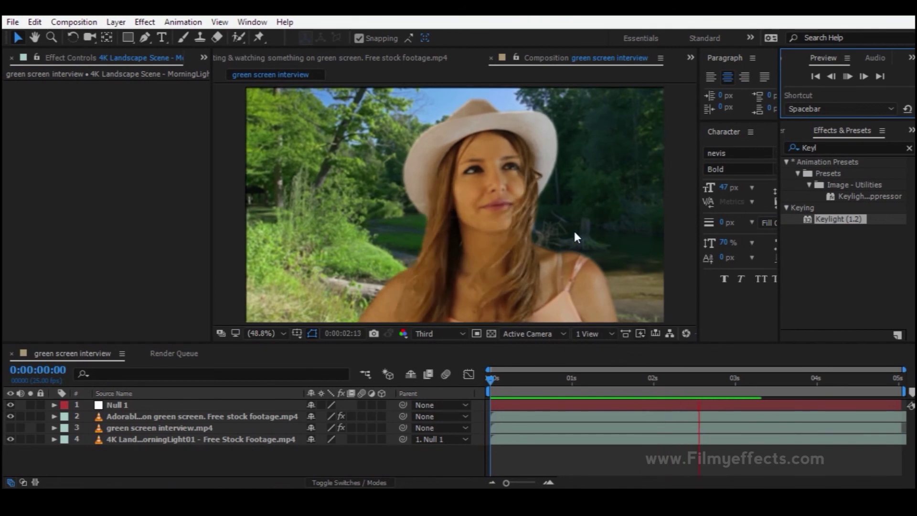
key(space)
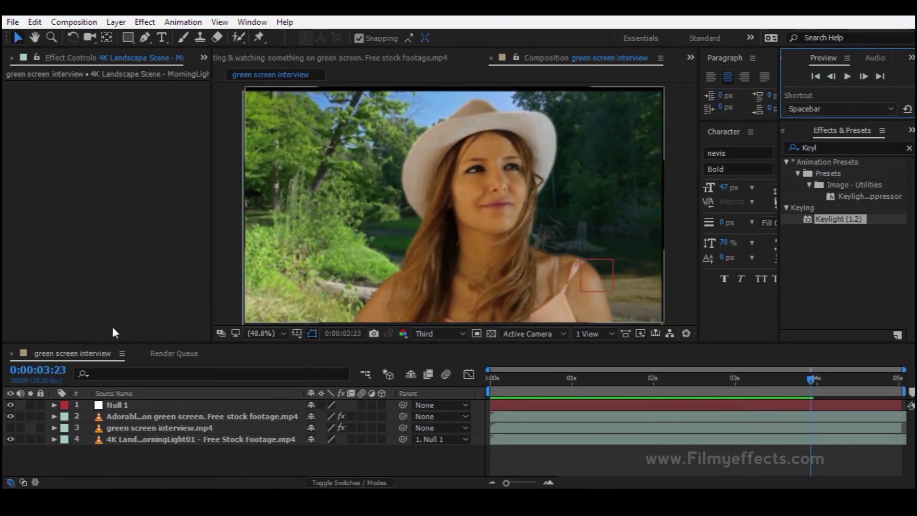
Scale the landscape layer up uniformly until it covers the frame edges, and preview the composite from the beginning.
click(126, 441)
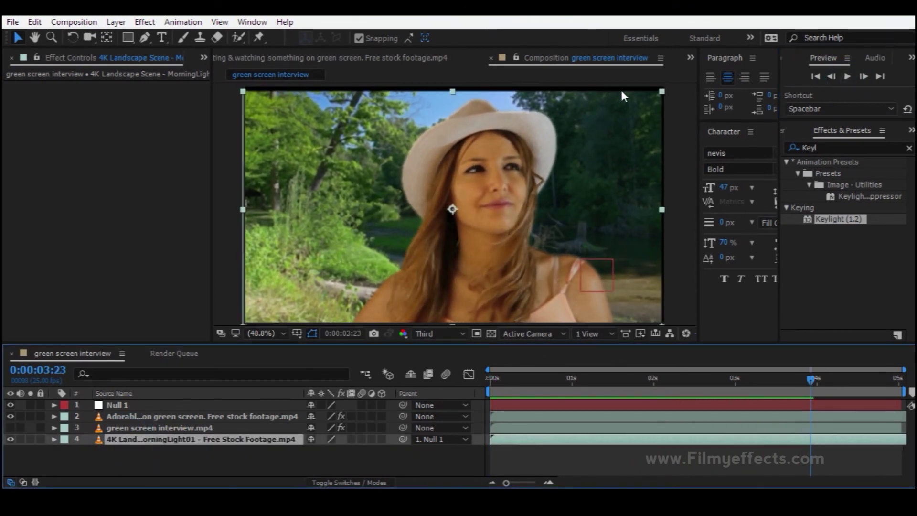
click(54, 440)
click(65, 450)
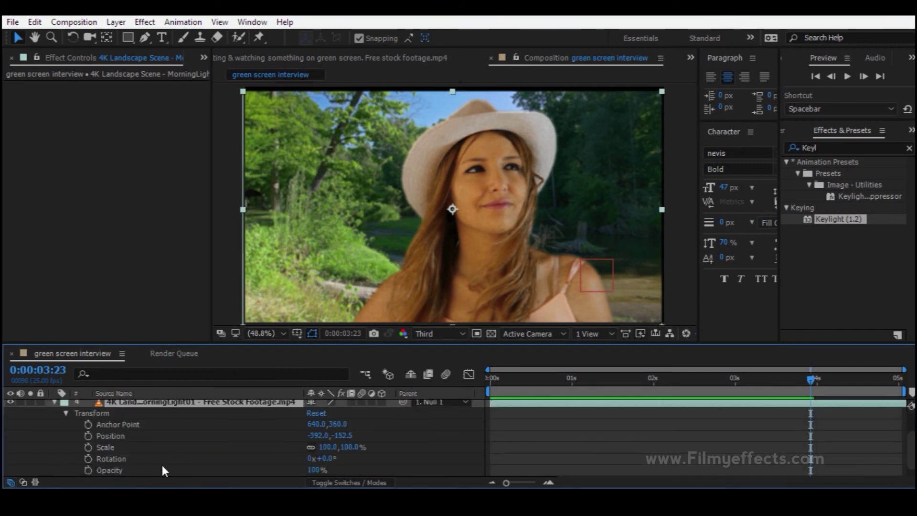
click(113, 447)
drag(324, 445, 330, 447)
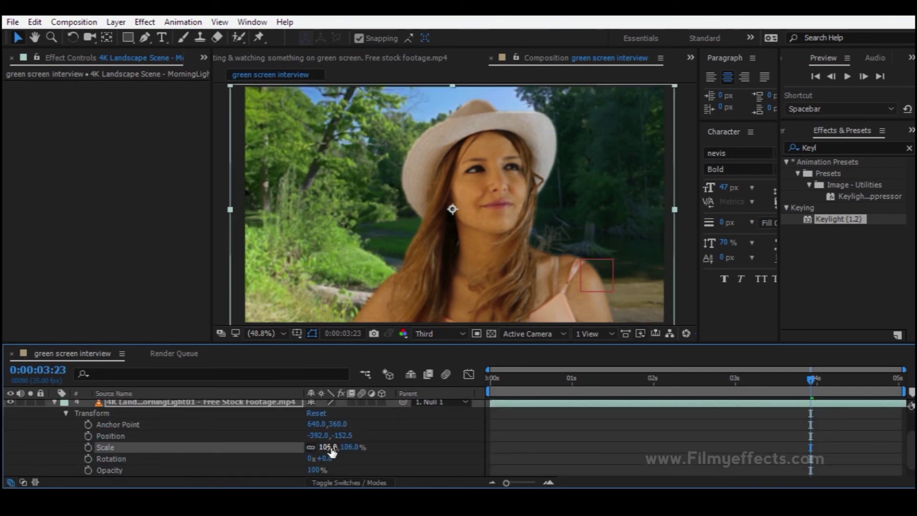
click(328, 447)
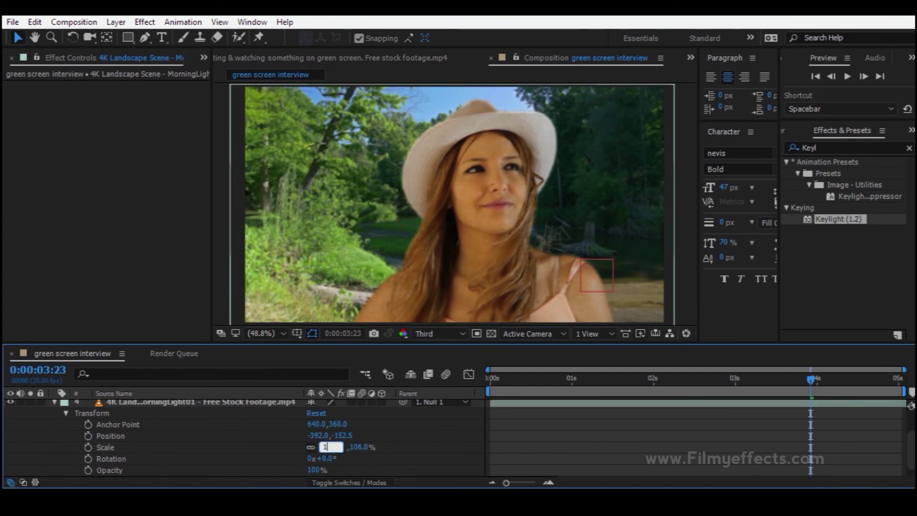
key(Return)
scroll(43, 422, up, 3)
click(55, 438)
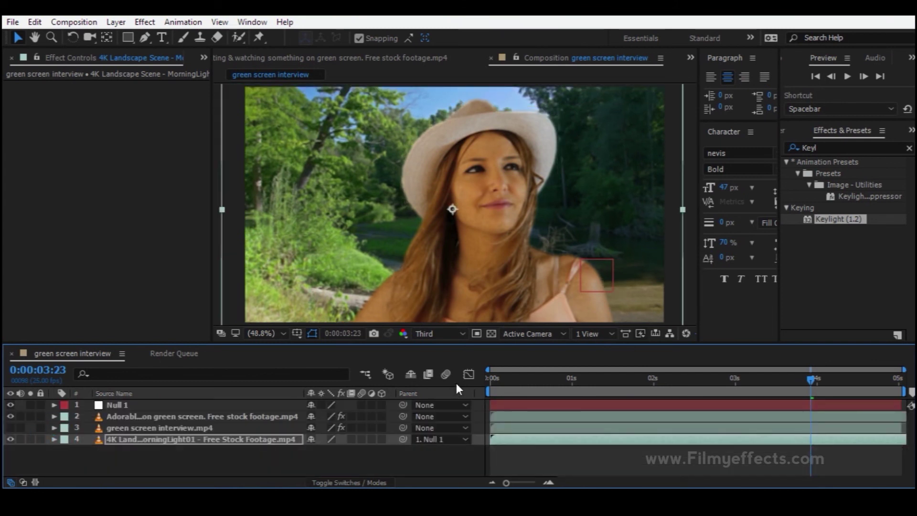
key(Home)
click(847, 76)
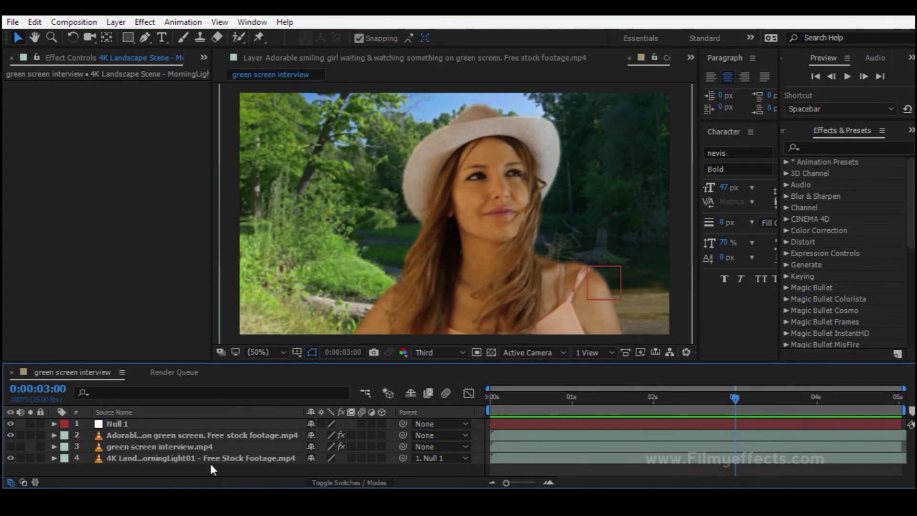
click(211, 463)
shift+click(217, 432)
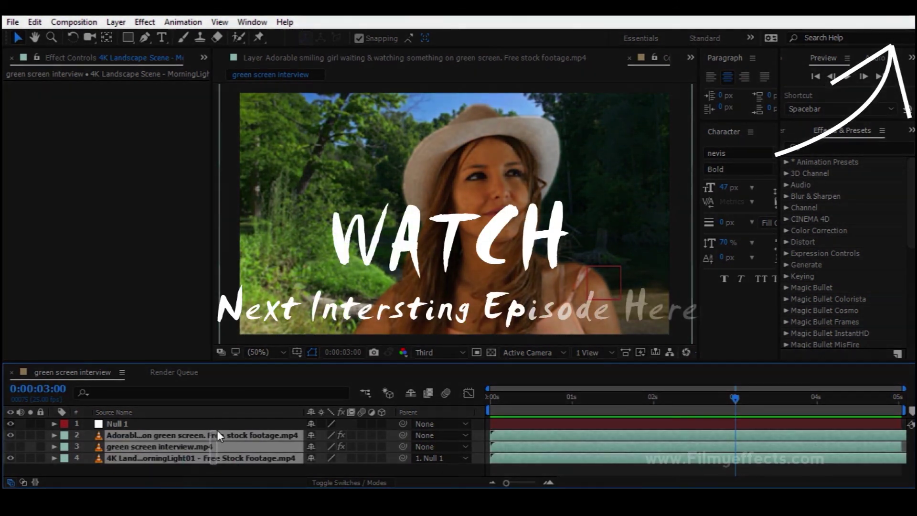
click(198, 470)
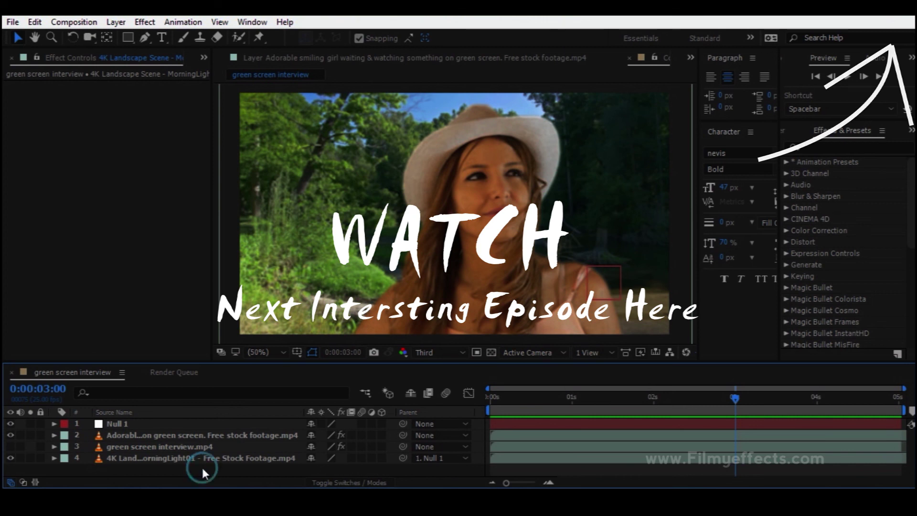
drag(201, 466, 224, 438)
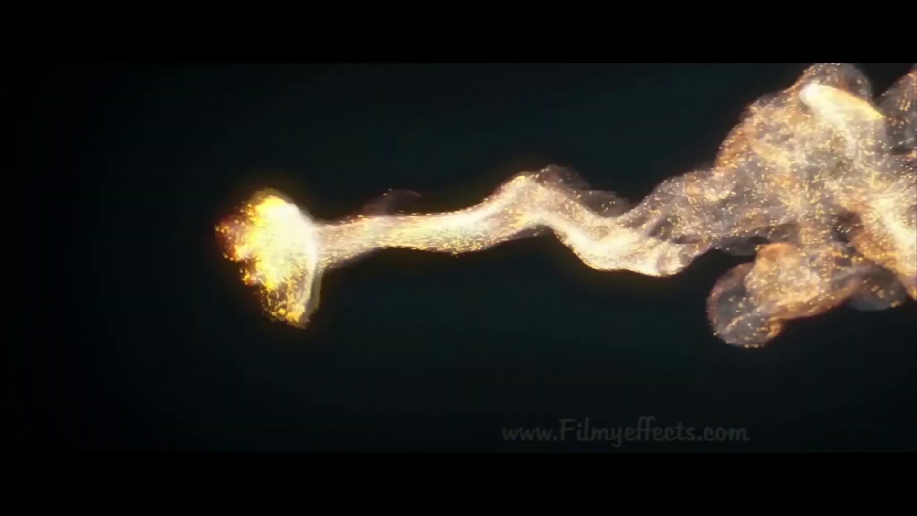